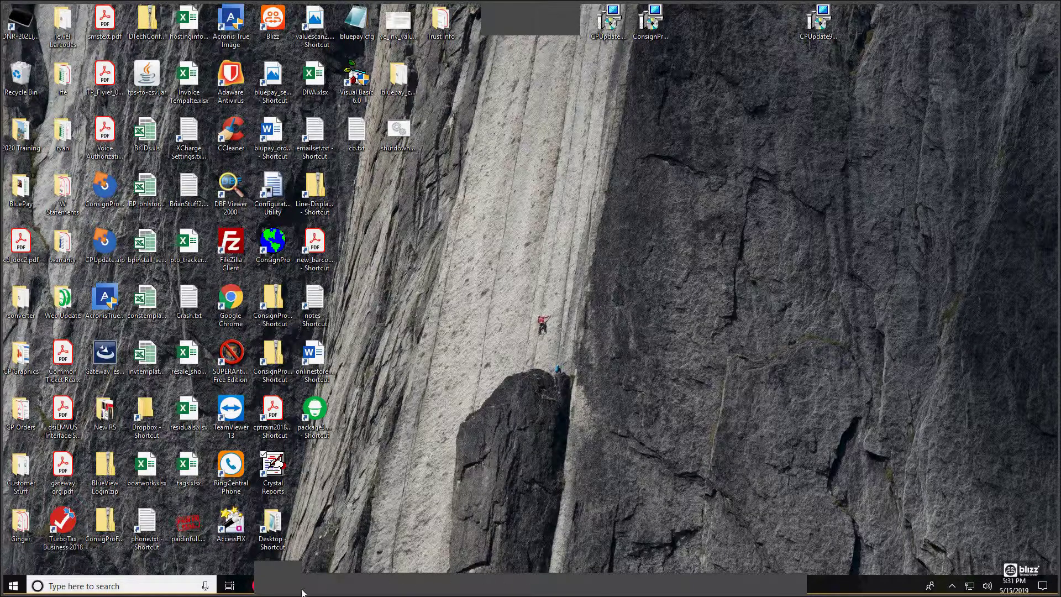
Open the ConsignPro SUPPORT > General Info page and scroll down to the Utility Downloads list
{"action": "left_click", "coordinate": [262, 588]}
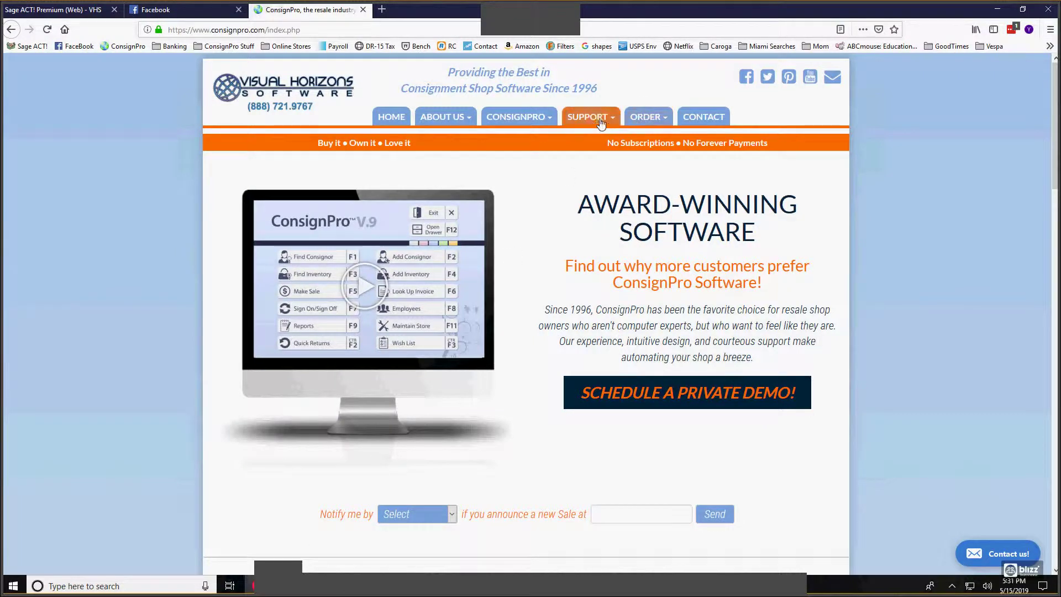
{"action": "mouse_move", "coordinate": [599, 127]}
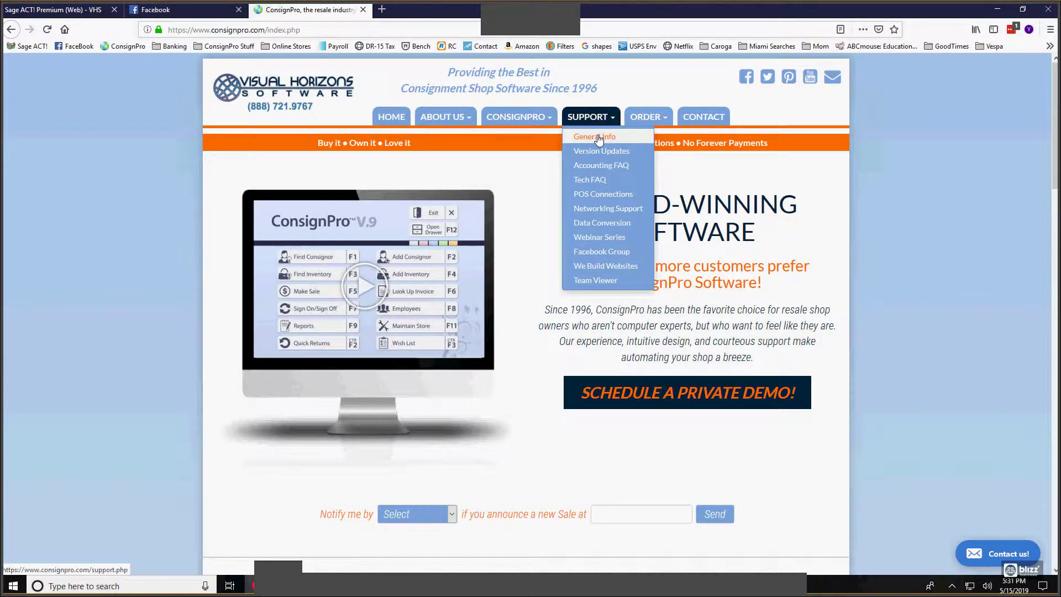
{"action": "left_click", "coordinate": [598, 138]}
{"action": "scroll", "coordinate": [760, 294], "scroll_direction": "down", "scroll_amount": 5}
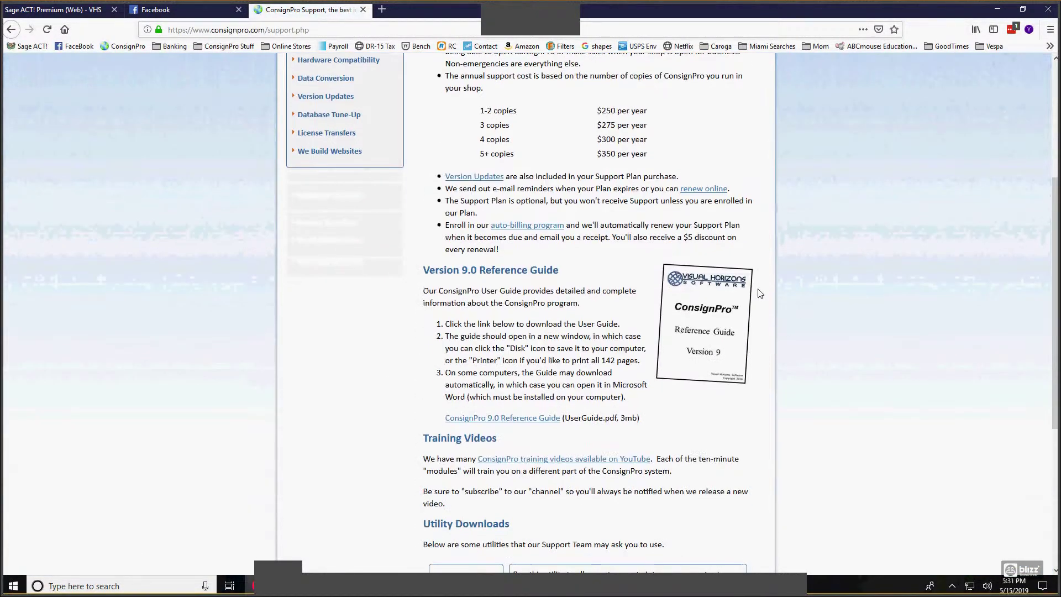
{"action": "scroll", "coordinate": [759, 293], "scroll_direction": "down", "scroll_amount": 5}
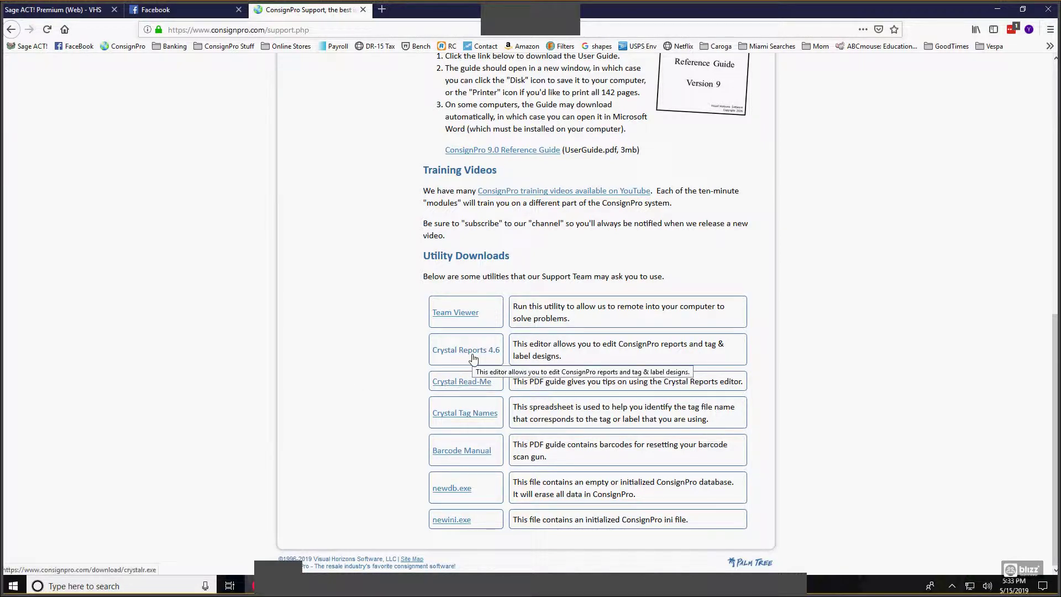
Minimize Firefox, launch Crystal Reports from the desktop, and dismiss the network licences warning
{"action": "left_click", "coordinate": [997, 12]}
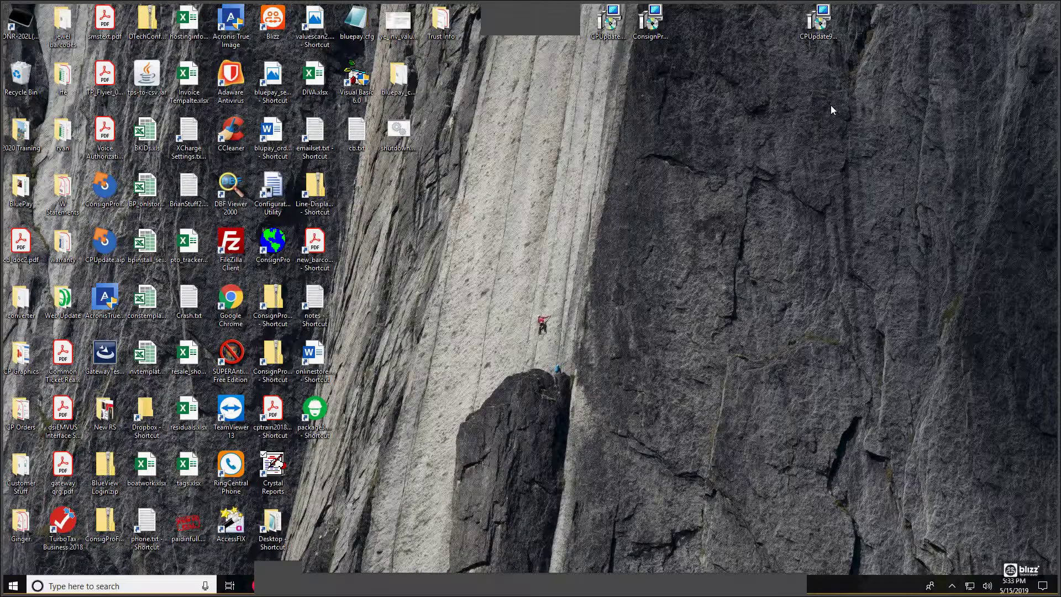
{"action": "double_click", "coordinate": [280, 467]}
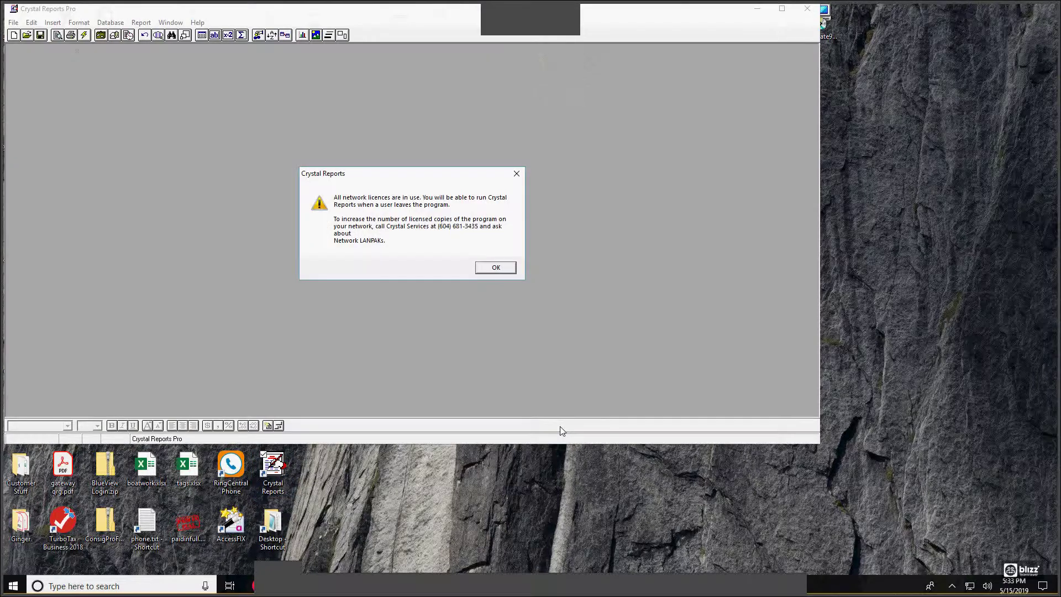
{"action": "left_click", "coordinate": [494, 270]}
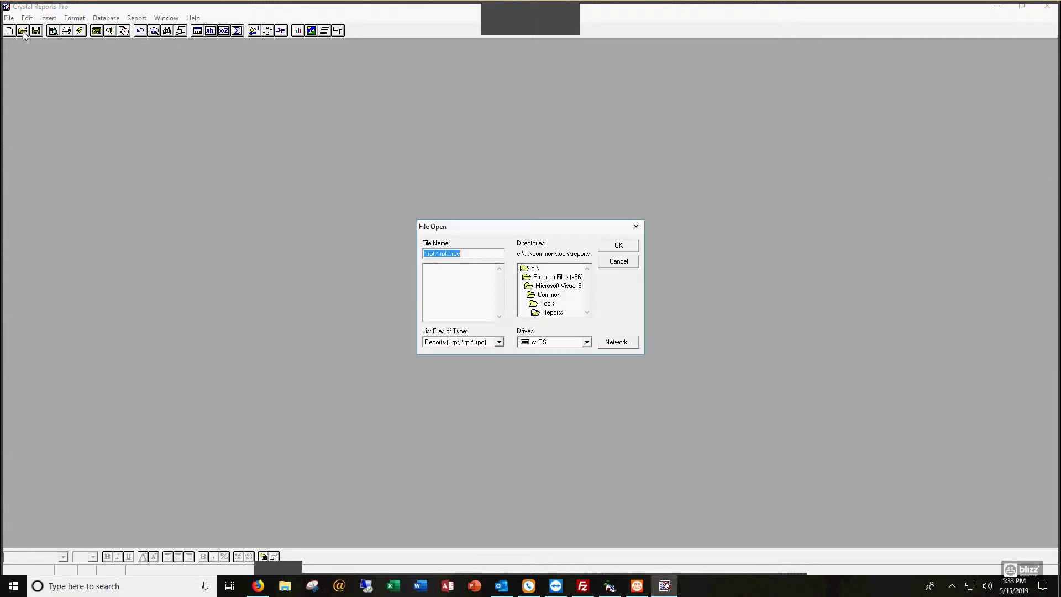
Browse to c:\Program Files (x86)\ConsignPro and open the lab2722n.rpt tag label report
{"action": "double_click", "coordinate": [532, 268]}
{"action": "scroll", "coordinate": [588, 307], "scroll_direction": "down", "scroll_amount": 3}
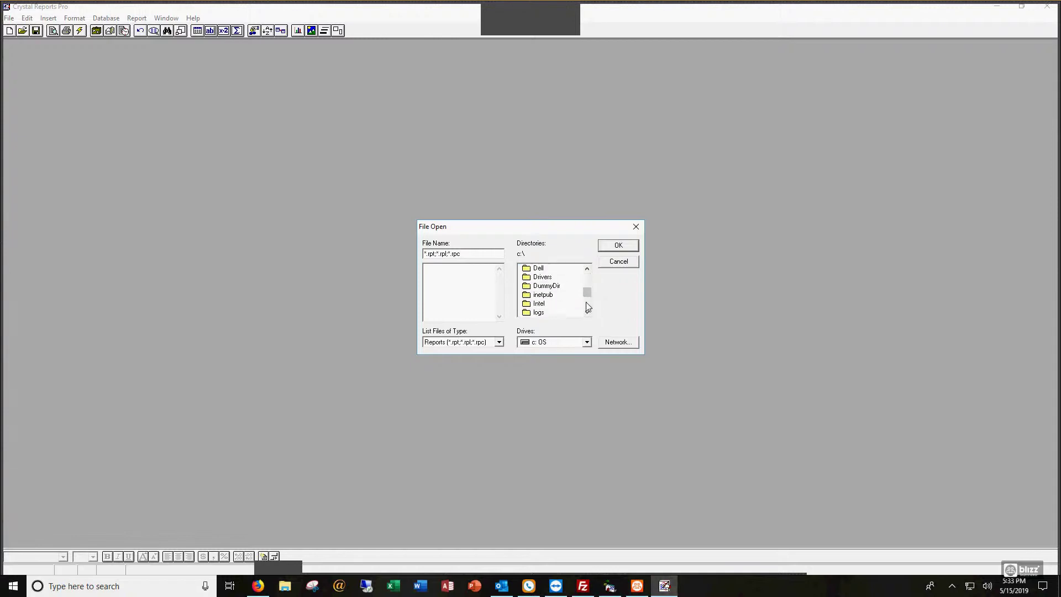
{"action": "scroll", "coordinate": [587, 307], "scroll_direction": "down", "scroll_amount": 3}
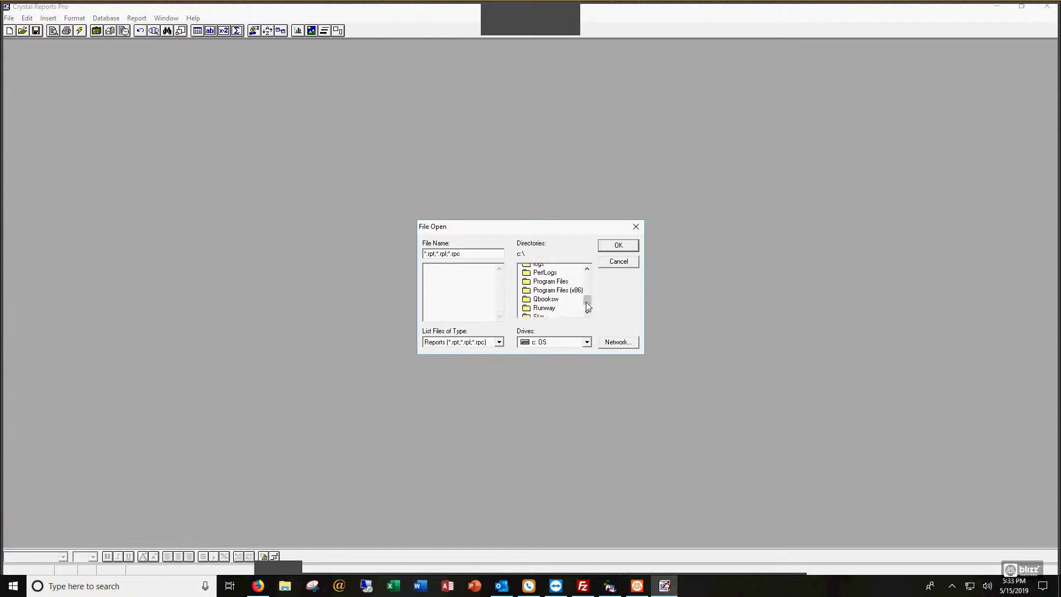
{"action": "double_click", "coordinate": [561, 286]}
{"action": "scroll", "coordinate": [588, 305], "scroll_direction": "down", "scroll_amount": 3}
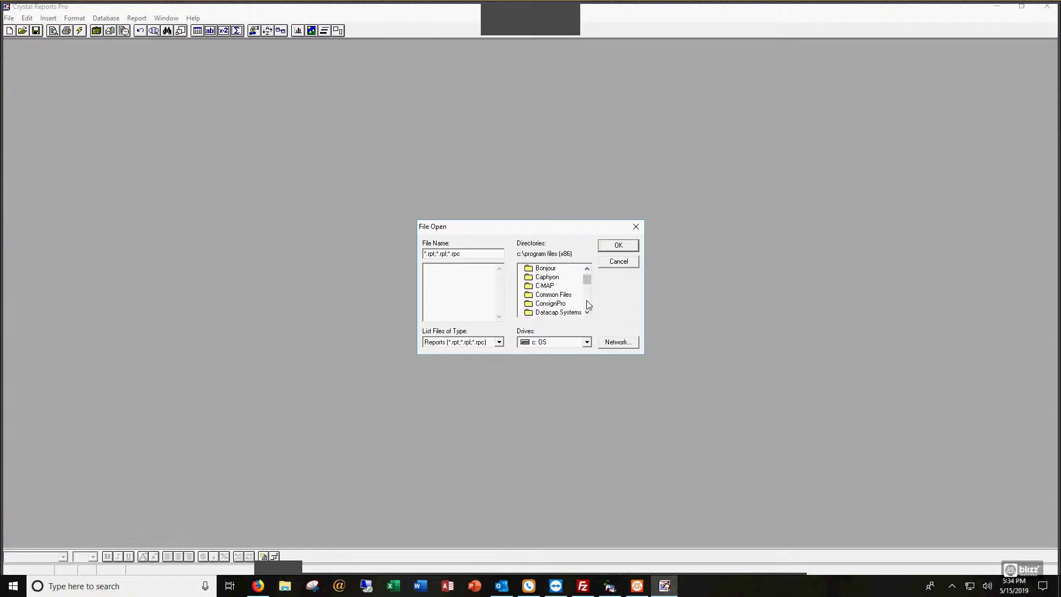
{"action": "double_click", "coordinate": [554, 304]}
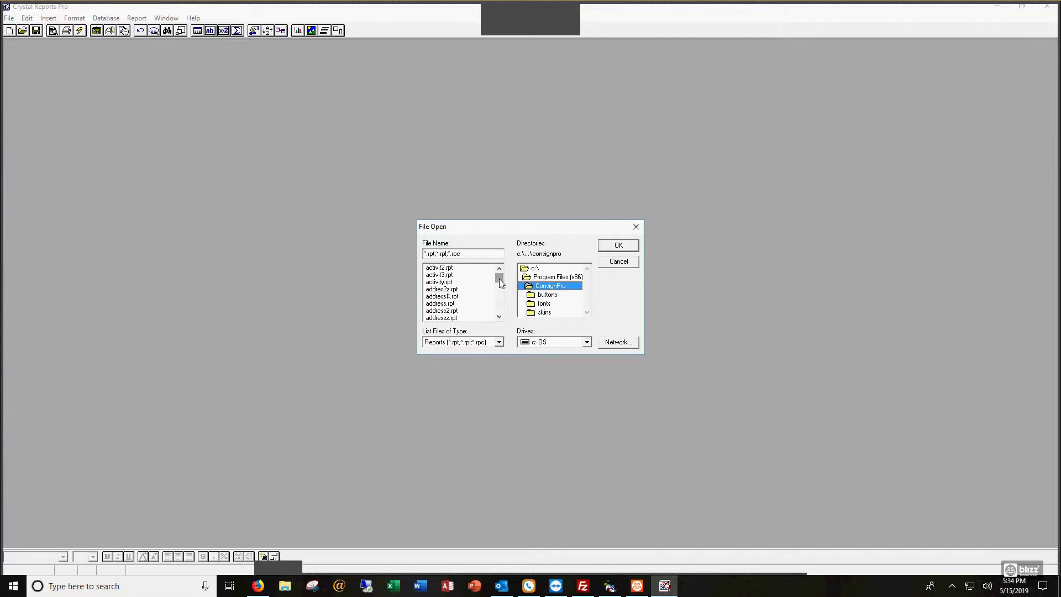
{"action": "left_click_drag", "start_coordinate": [499, 281], "coordinate": [498, 299]}
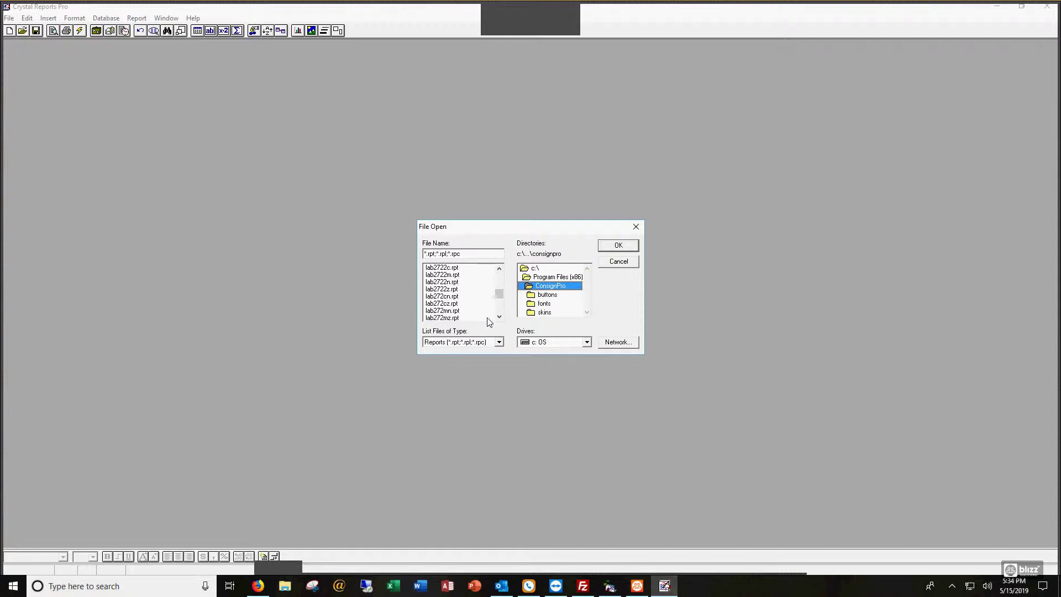
{"action": "left_click", "coordinate": [439, 284]}
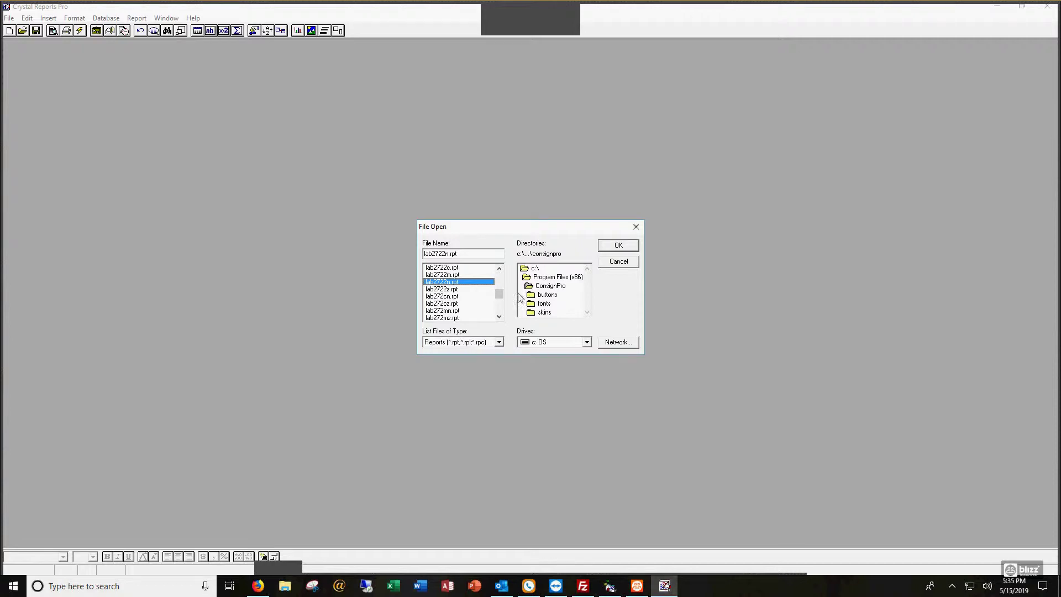
{"action": "left_click", "coordinate": [618, 246]}
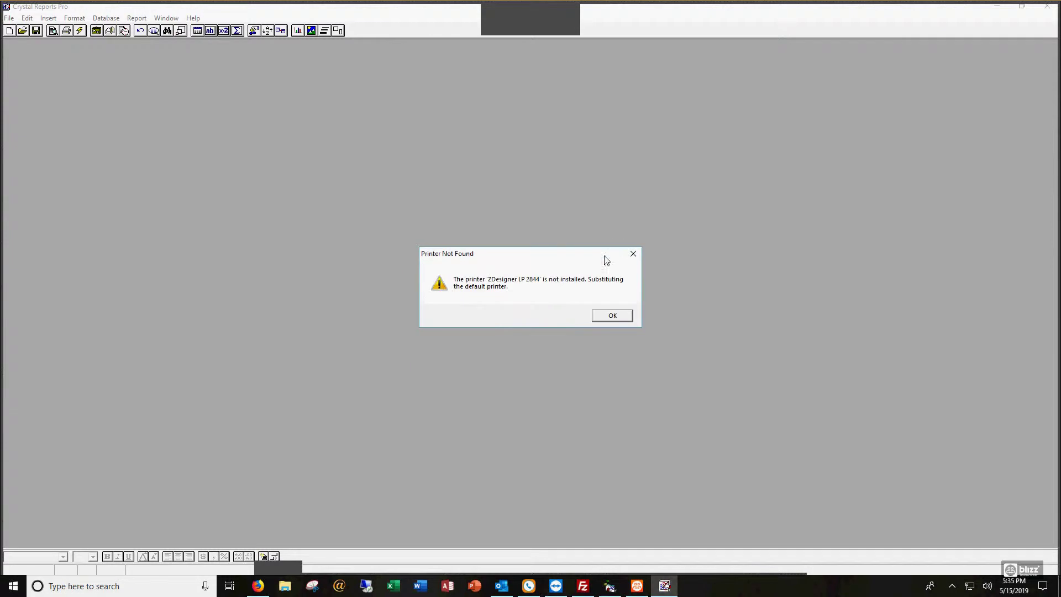
Dismiss the ZDesigner printer warning, then answer Yes for Merchandise and No for Store in Verify Database
{"action": "left_click", "coordinate": [611, 318]}
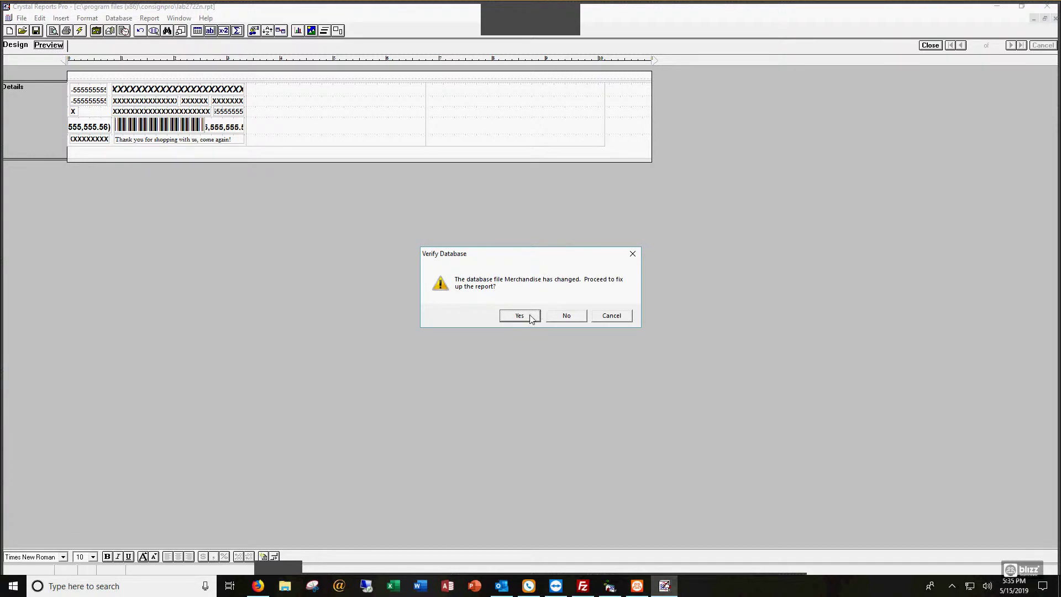
{"action": "left_click", "coordinate": [565, 320]}
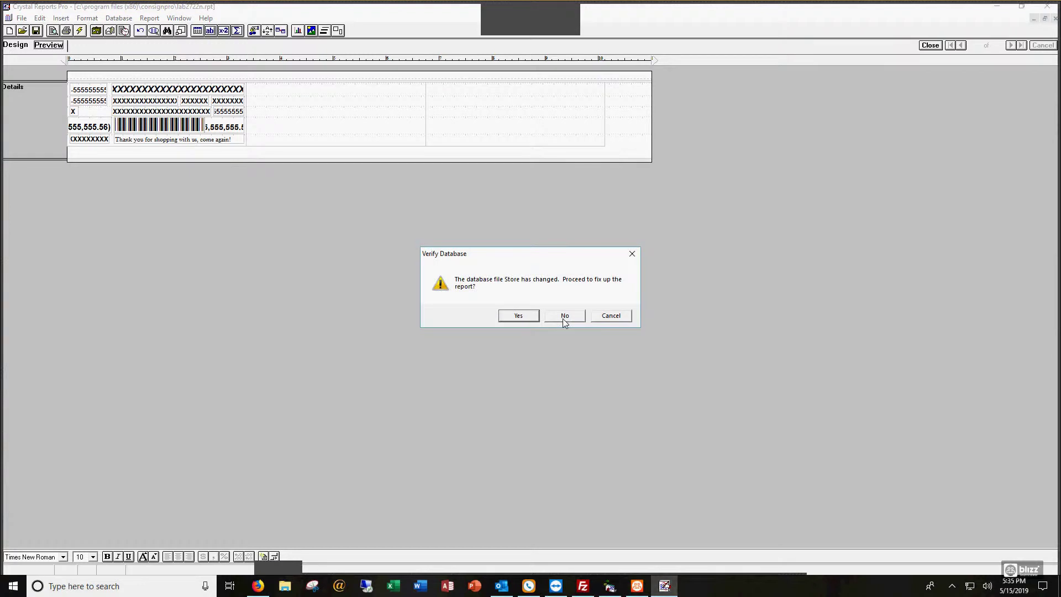
{"action": "left_click", "coordinate": [565, 321]}
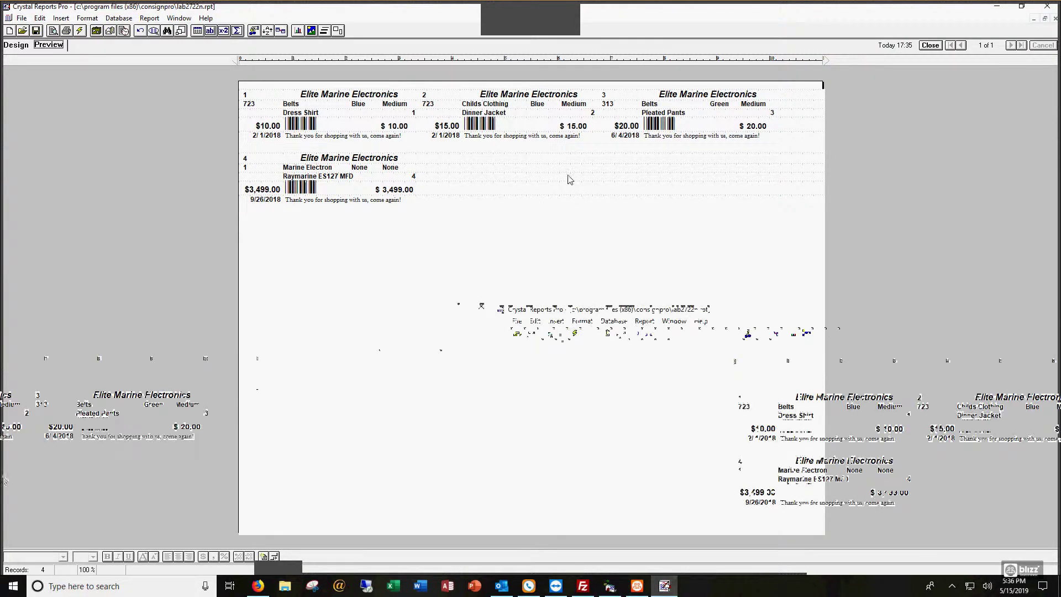
In Design view, reword the thank-you line to 'Please come again!' and make it bold, size 11
{"action": "left_click", "coordinate": [15, 45]}
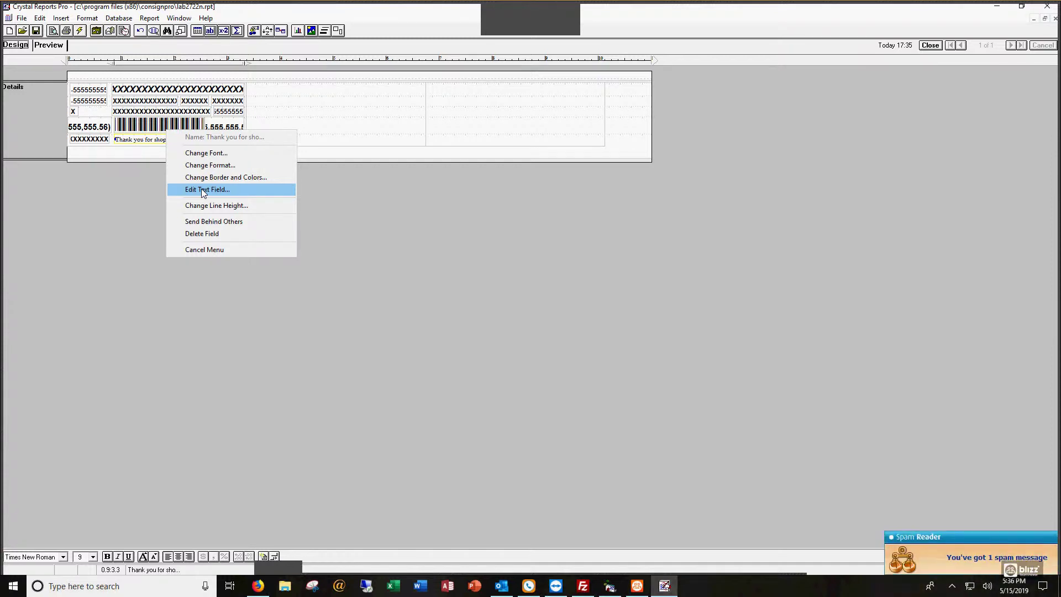
{"action": "left_click", "coordinate": [203, 190]}
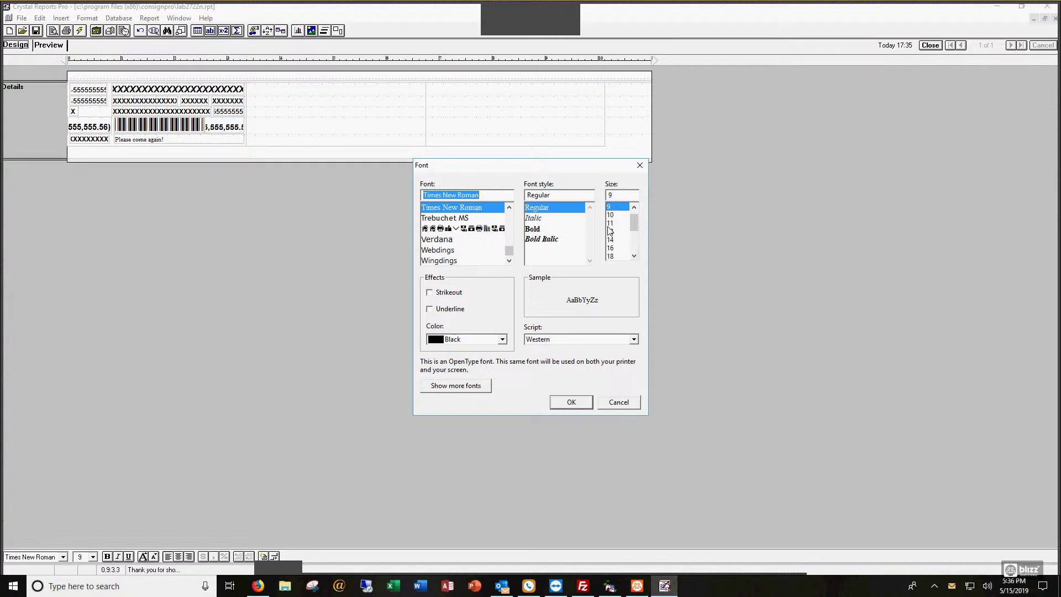
{"action": "left_click", "coordinate": [611, 223]}
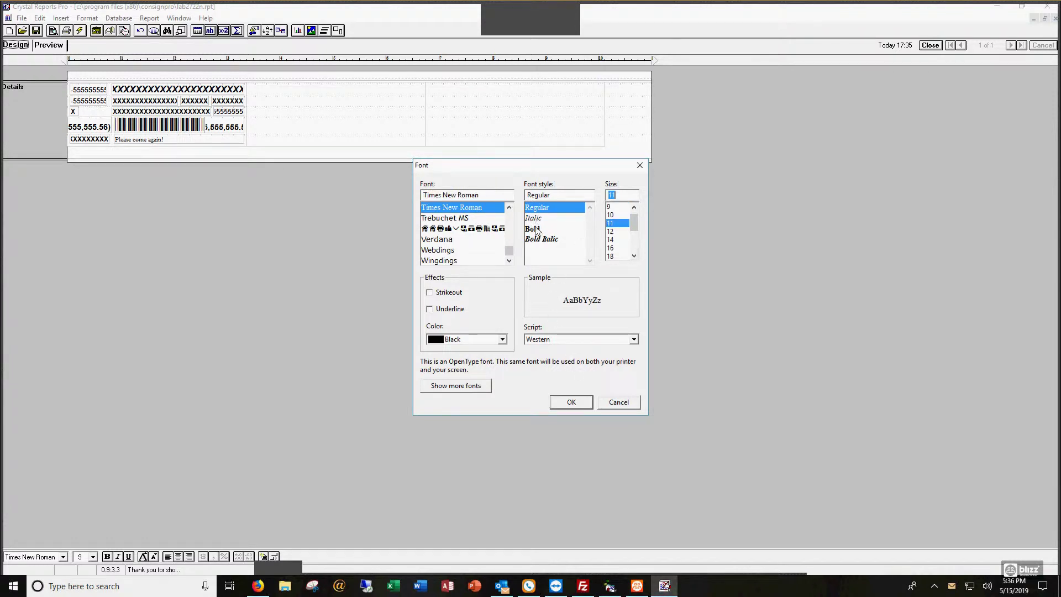
{"action": "left_click", "coordinate": [541, 229]}
{"action": "left_click", "coordinate": [573, 402]}
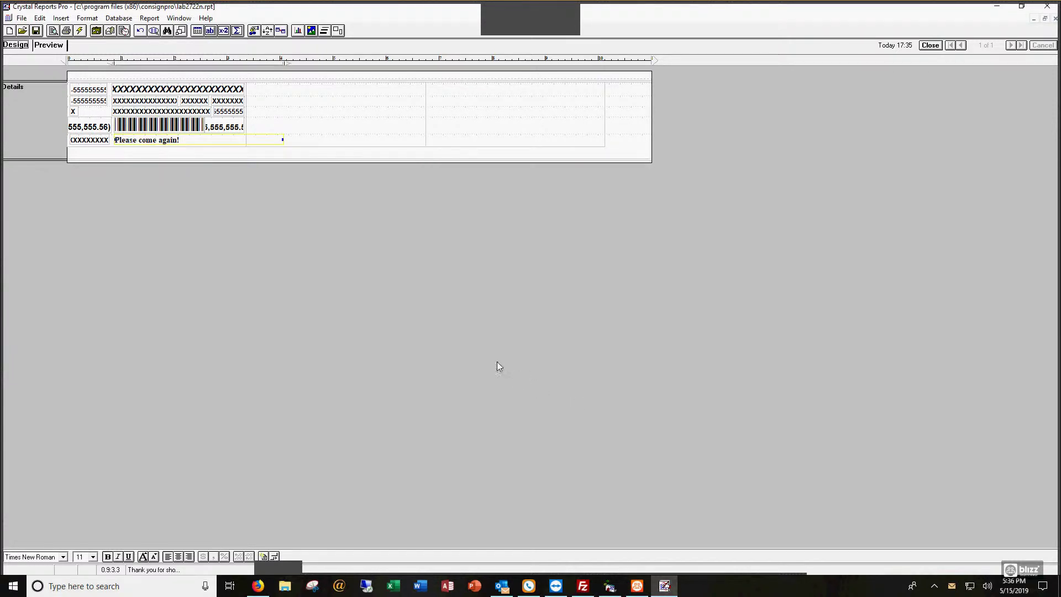
{"action": "left_click_drag", "start_coordinate": [282, 140], "coordinate": [242, 139]}
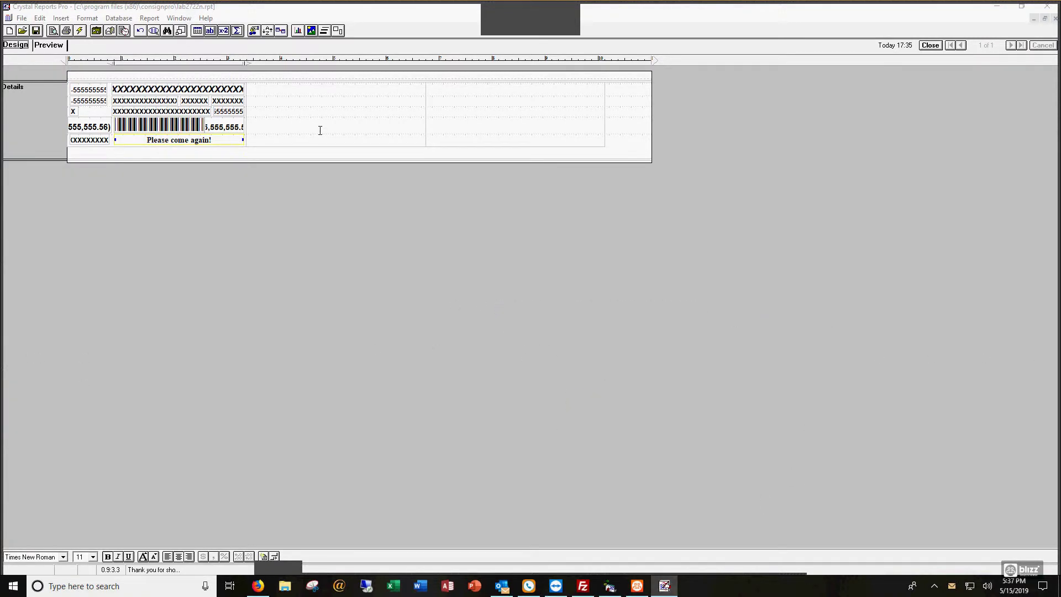
{"action": "left_click", "coordinate": [320, 130]}
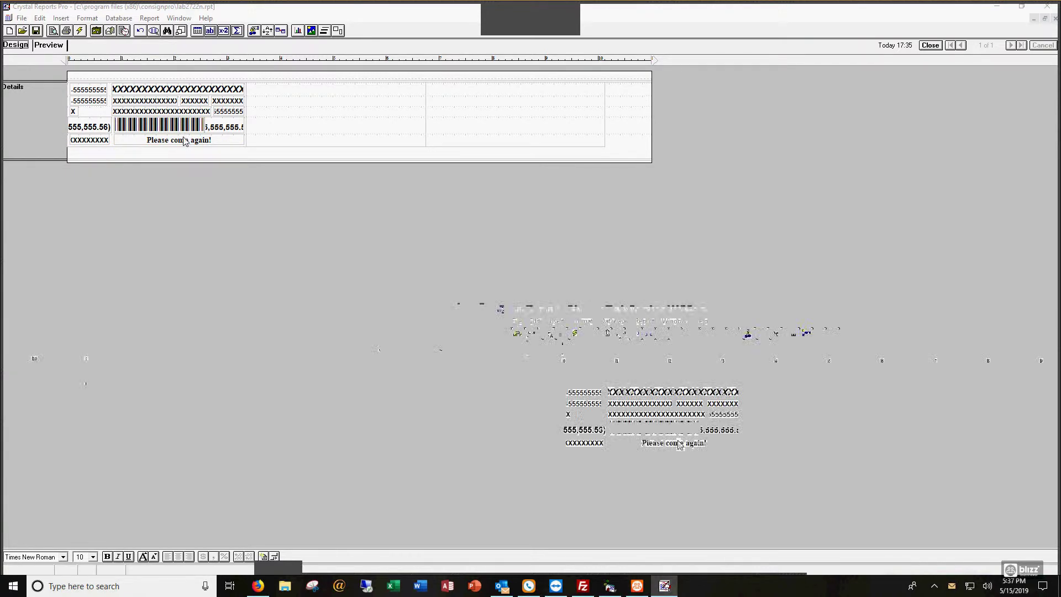
Delete the 'Please come again!' text field from the label
{"action": "left_click", "coordinate": [150, 142]}
{"action": "key", "text": "Delete"}
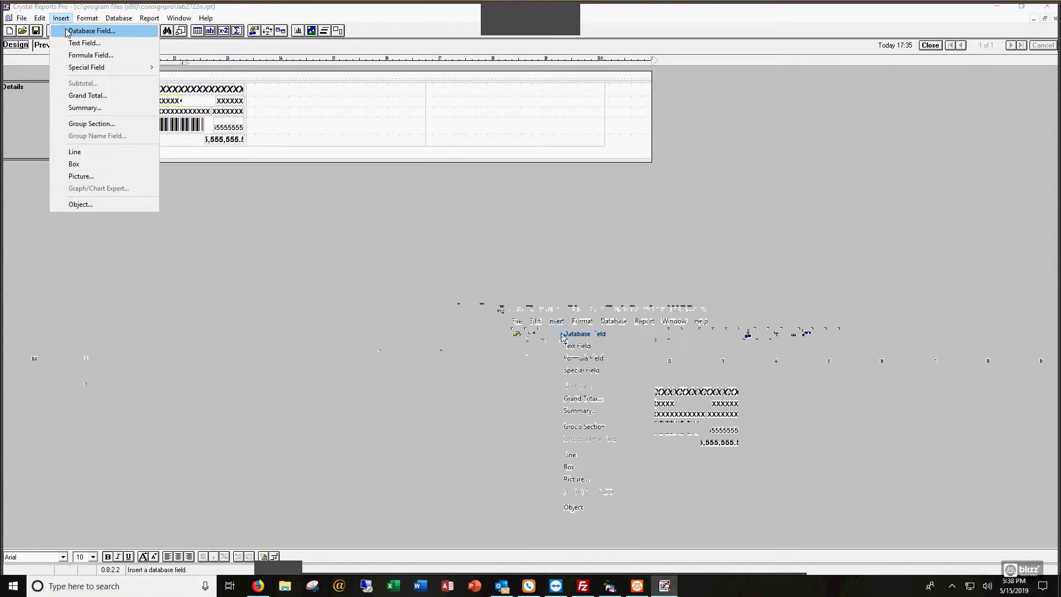
Insert the Merchandise.OrigPrice database field onto the label's second row
{"action": "left_click", "coordinate": [67, 31]}
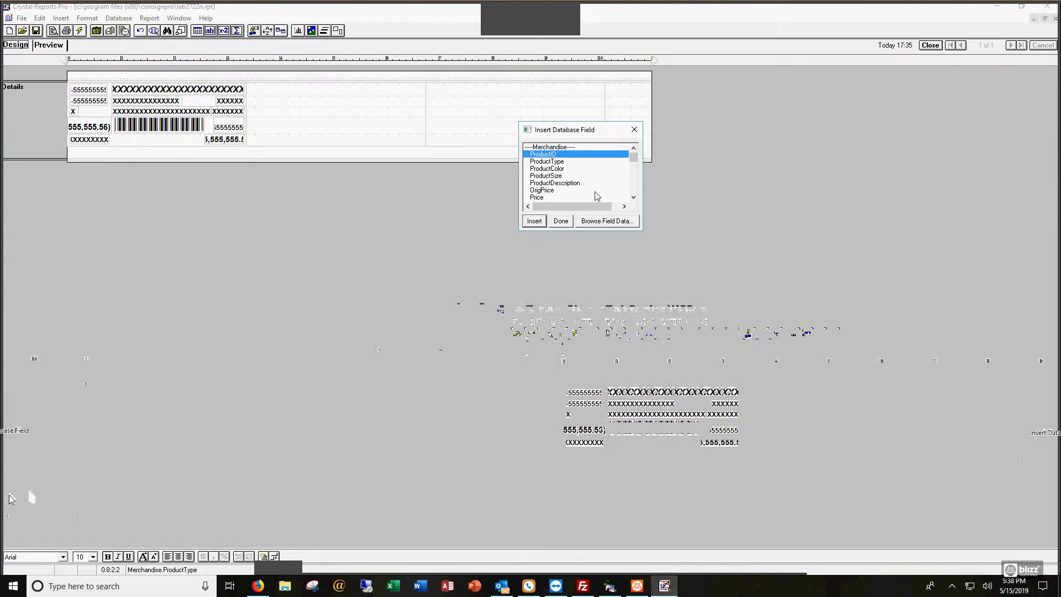
{"action": "left_click", "coordinate": [545, 191]}
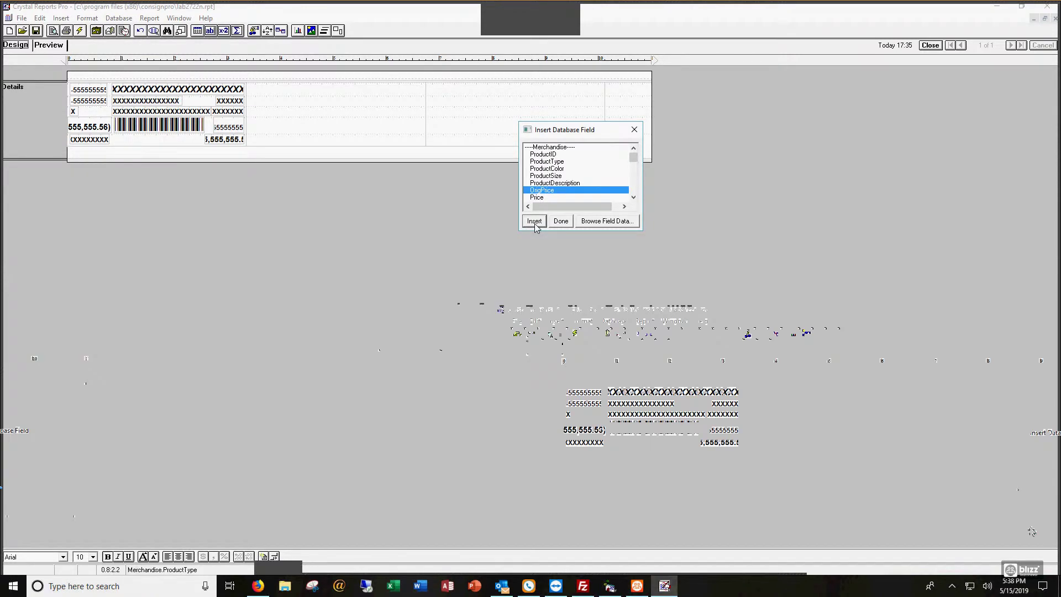
{"action": "left_click", "coordinate": [535, 221]}
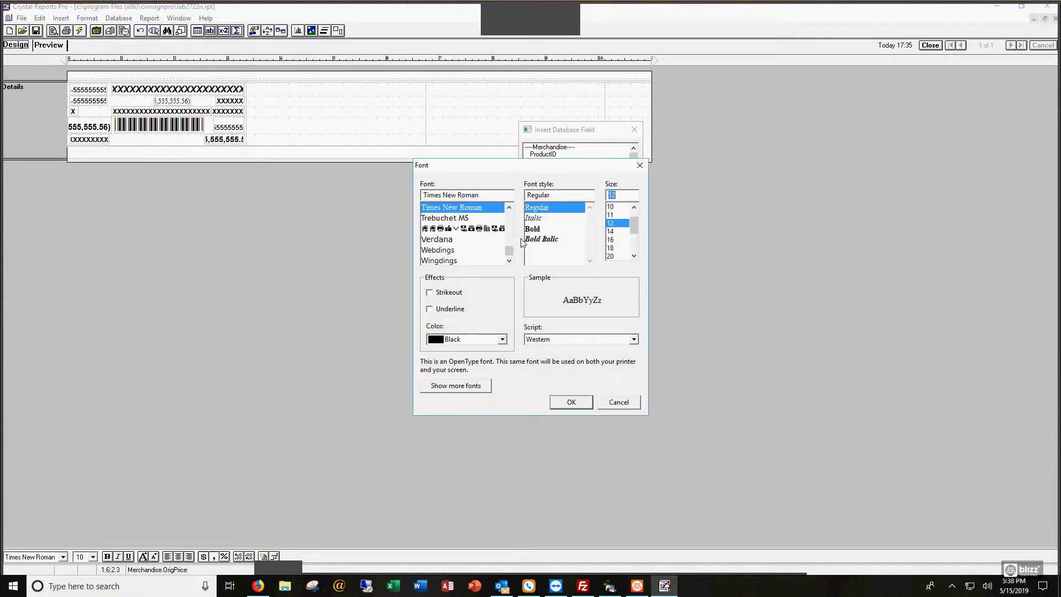
Give the new OrigPrice field a bold Arial font and finish inserting database fields
{"action": "left_click_drag", "start_coordinate": [509, 250], "coordinate": [509, 214]}
{"action": "left_click", "coordinate": [442, 207]}
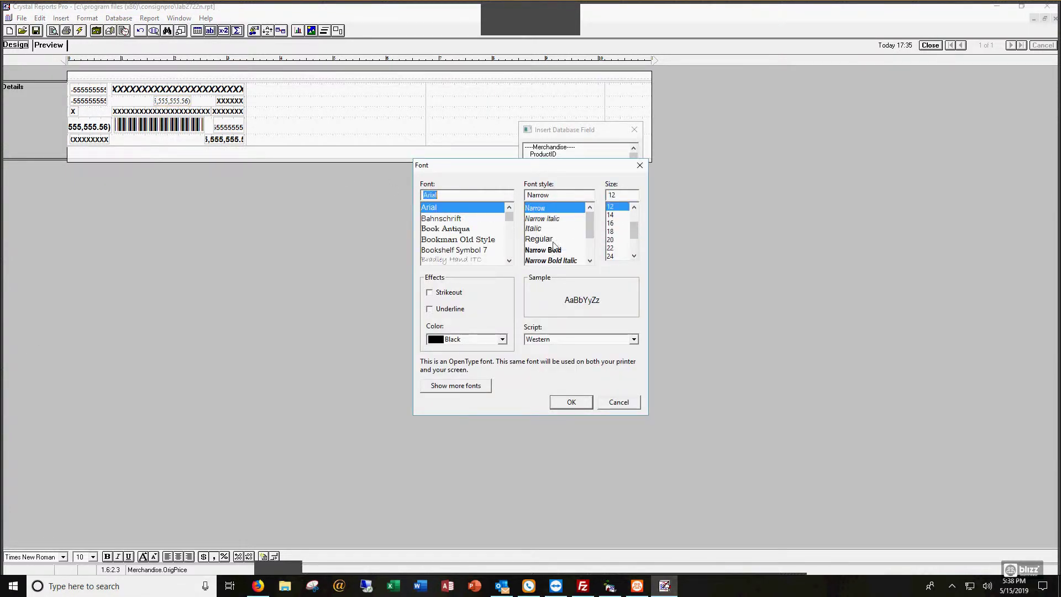
{"action": "scroll", "coordinate": [554, 244], "scroll_direction": "down", "scroll_amount": 2}
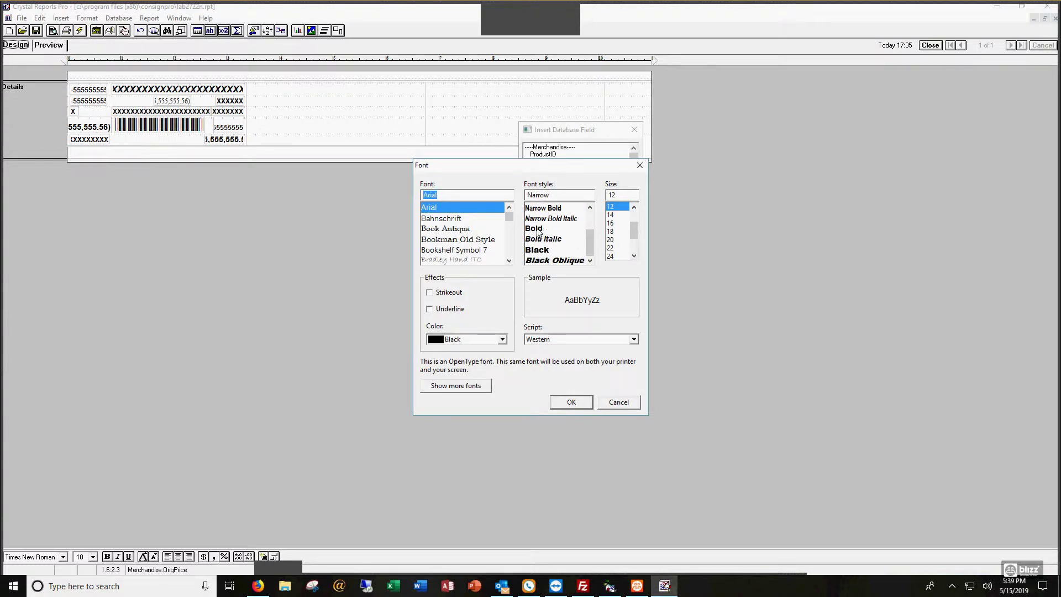
{"action": "left_click", "coordinate": [538, 229]}
{"action": "left_click", "coordinate": [571, 403]}
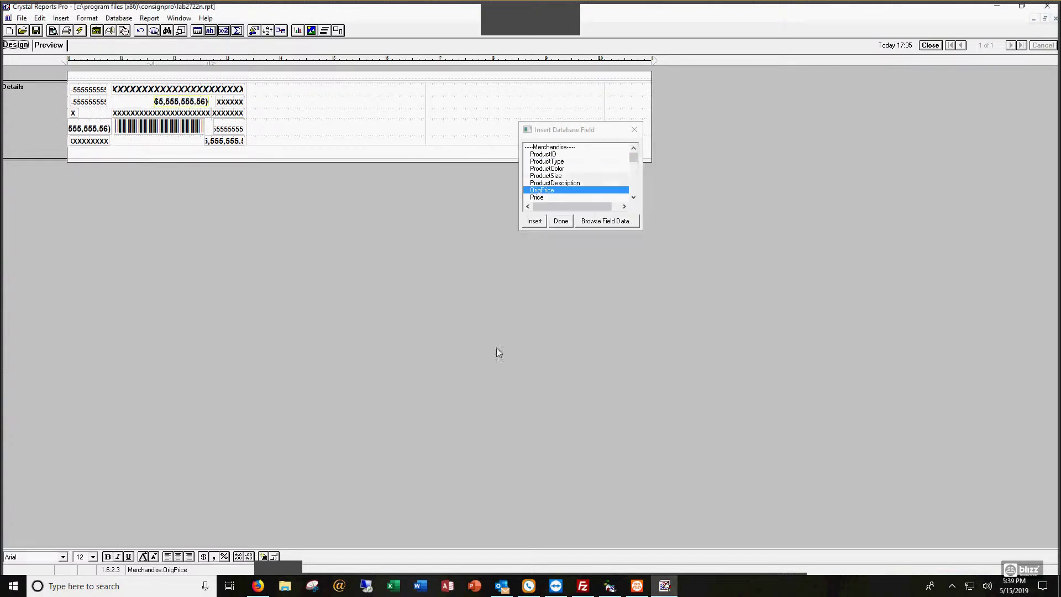
{"action": "left_click", "coordinate": [560, 221]}
Change the OrigPrice field's font size to 10
{"action": "right_click", "coordinate": [190, 100]}
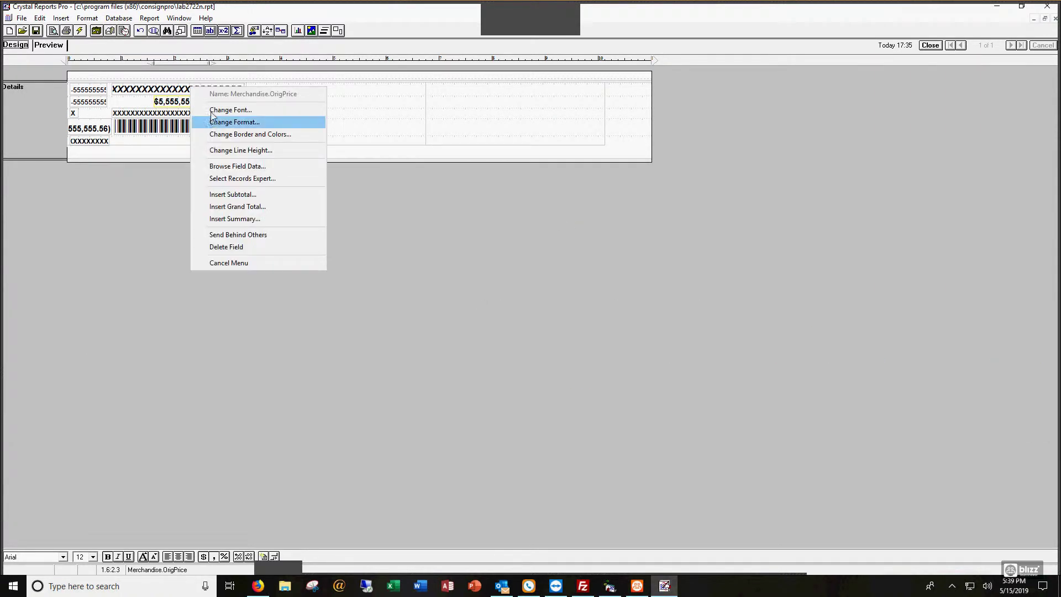
{"action": "left_click", "coordinate": [211, 110]}
{"action": "scroll", "coordinate": [624, 209], "scroll_direction": "down", "scroll_amount": 1}
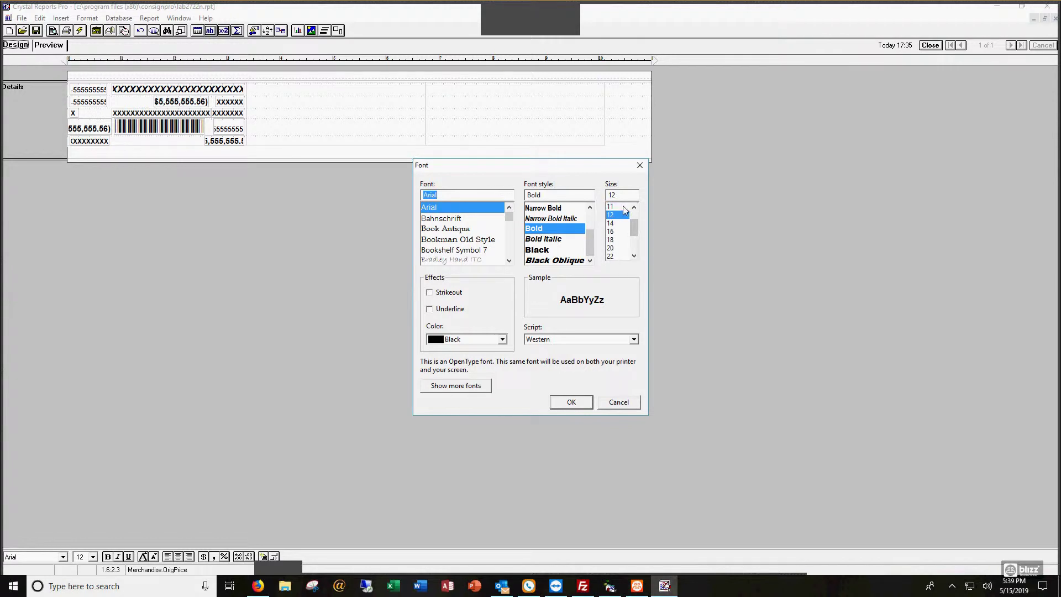
{"action": "left_click", "coordinate": [633, 208]}
{"action": "left_click", "coordinate": [614, 206]}
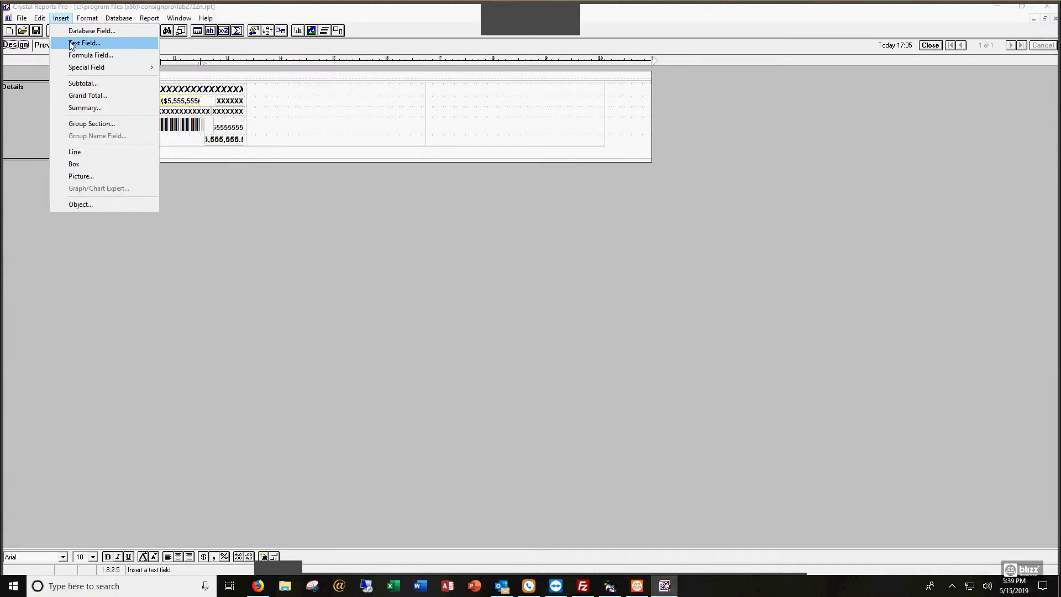
Add an 'Original Price:' text field just left of the OrigPrice field
{"action": "left_click", "coordinate": [83, 43]}
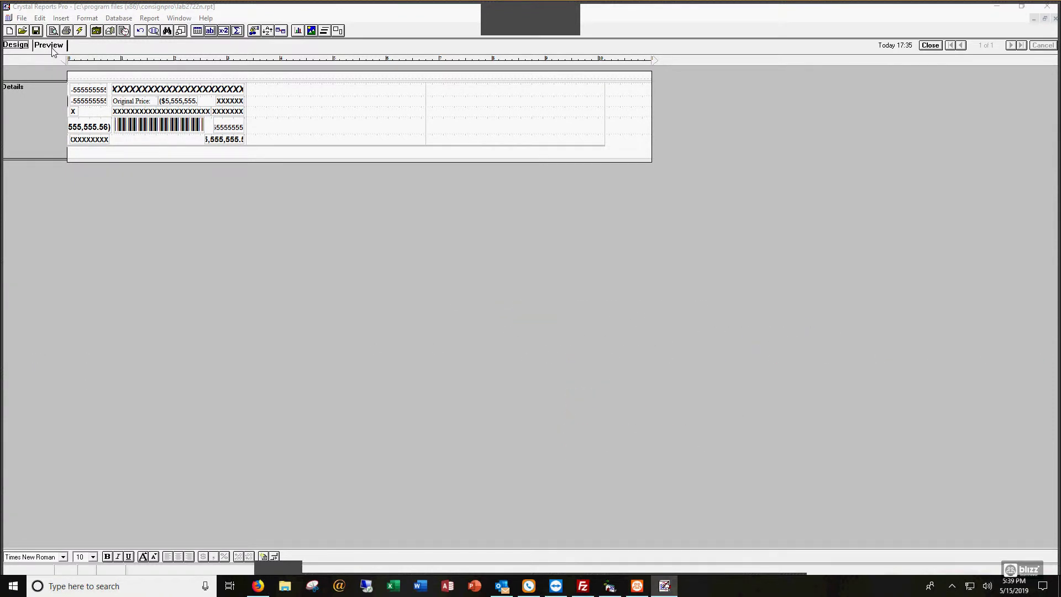
Preview the tag labels, declining the database fix-up, and select the 'Original Price:' label
{"action": "left_click", "coordinate": [53, 49]}
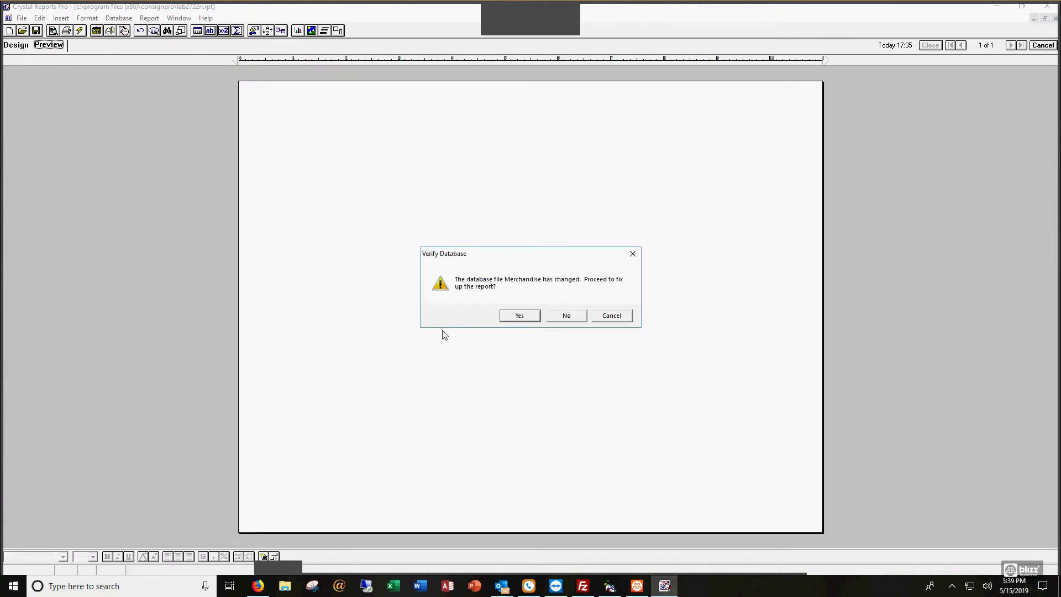
{"action": "left_click", "coordinate": [565, 316]}
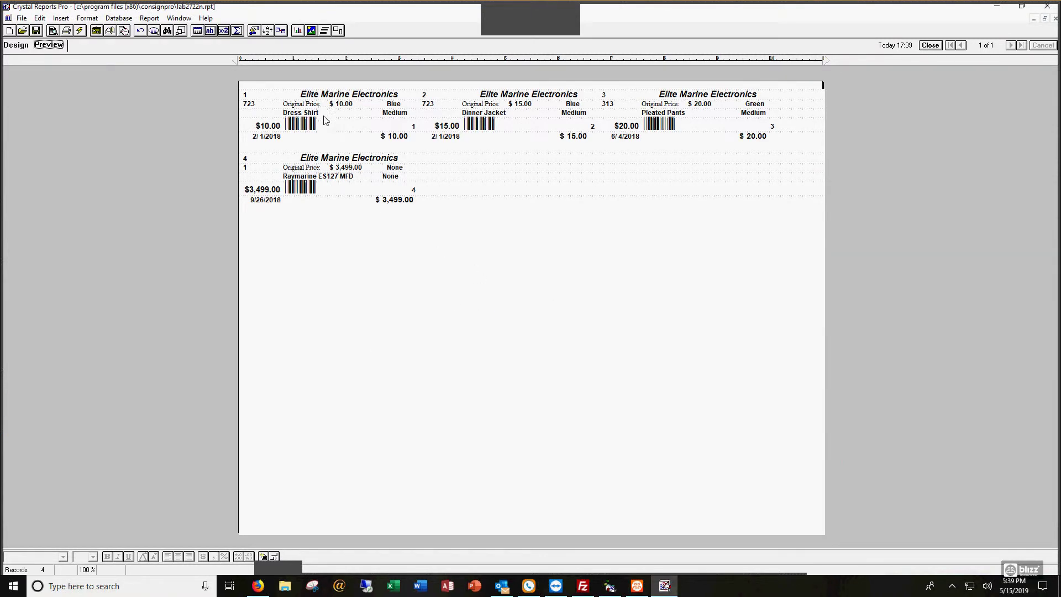
{"action": "left_click", "coordinate": [308, 104]}
{"action": "left_click", "coordinate": [351, 104]}
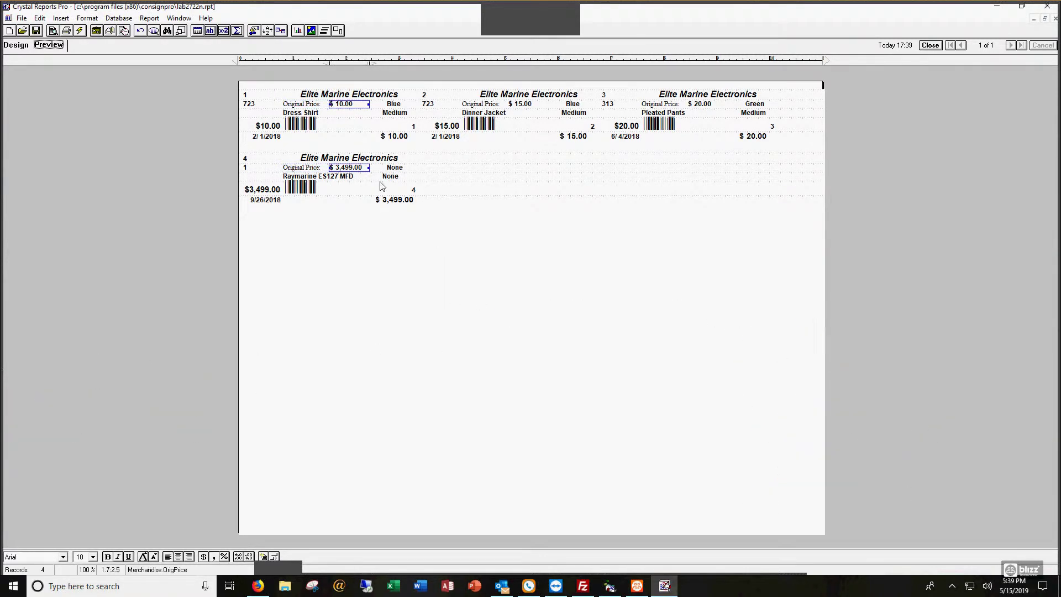
Set the 'Original Price:' label to bold Arial and redisplay the labels, declining fix-up again
{"action": "right_click", "coordinate": [309, 105]}
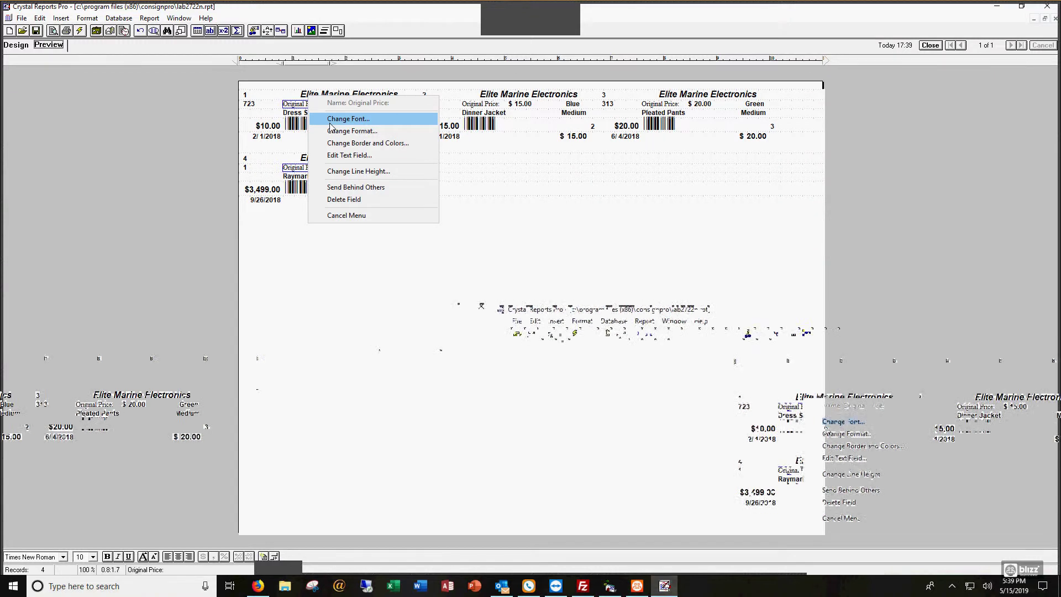
{"action": "left_click", "coordinate": [330, 123]}
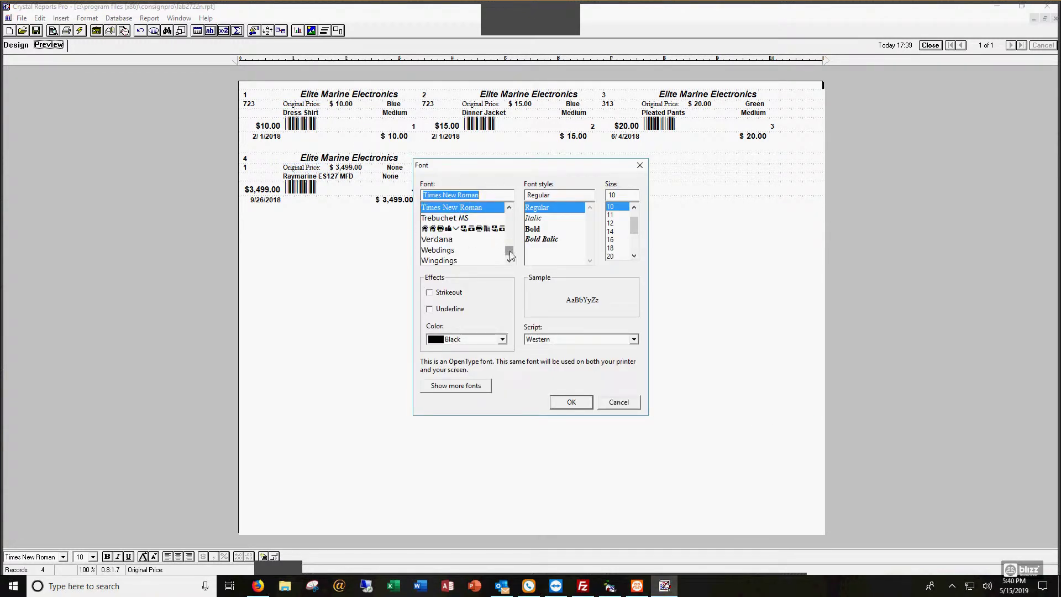
{"action": "left_click_drag", "start_coordinate": [509, 249], "coordinate": [509, 207]}
{"action": "left_click", "coordinate": [448, 208]}
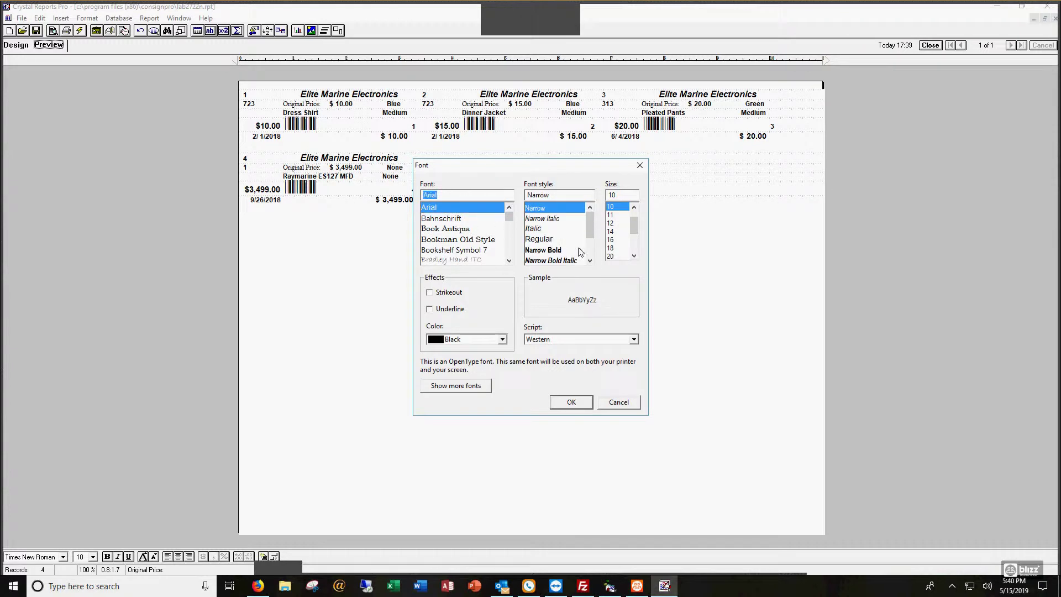
{"action": "left_click_drag", "start_coordinate": [589, 224], "coordinate": [589, 243]}
{"action": "left_click", "coordinate": [534, 228]}
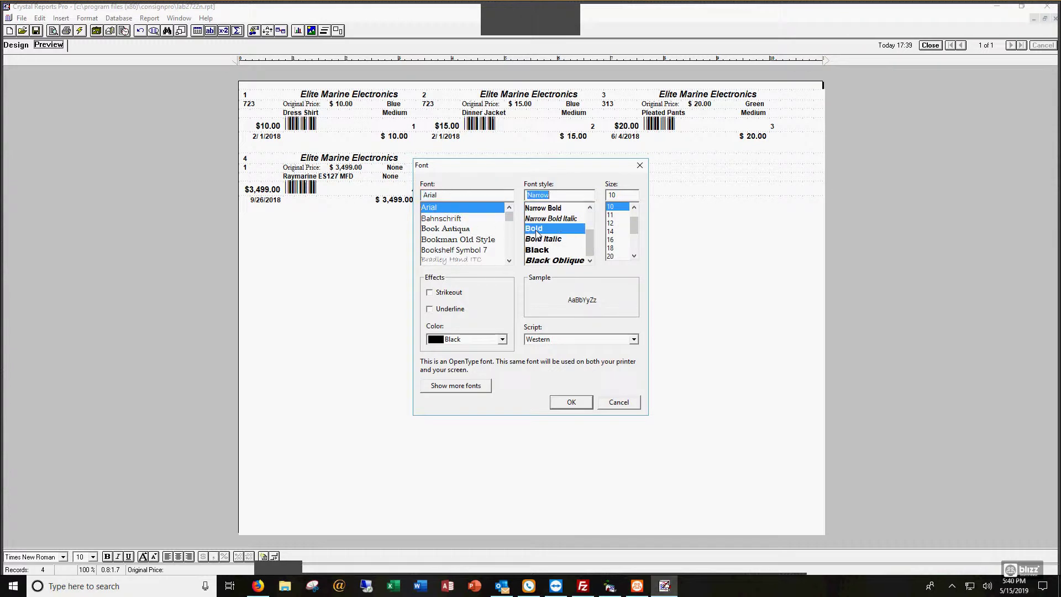
{"action": "left_click", "coordinate": [571, 401]}
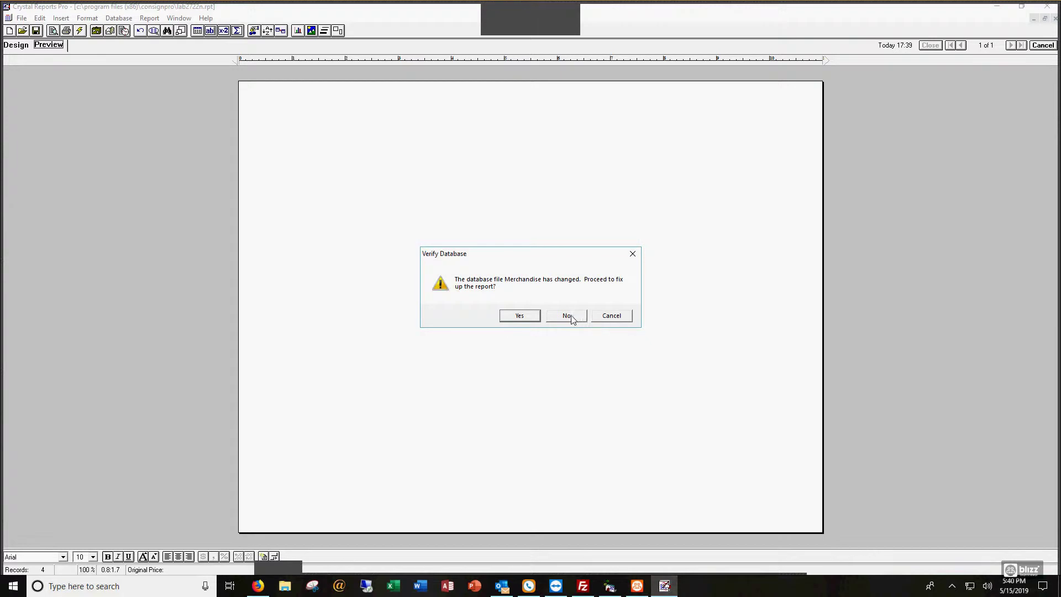
{"action": "left_click", "coordinate": [522, 316]}
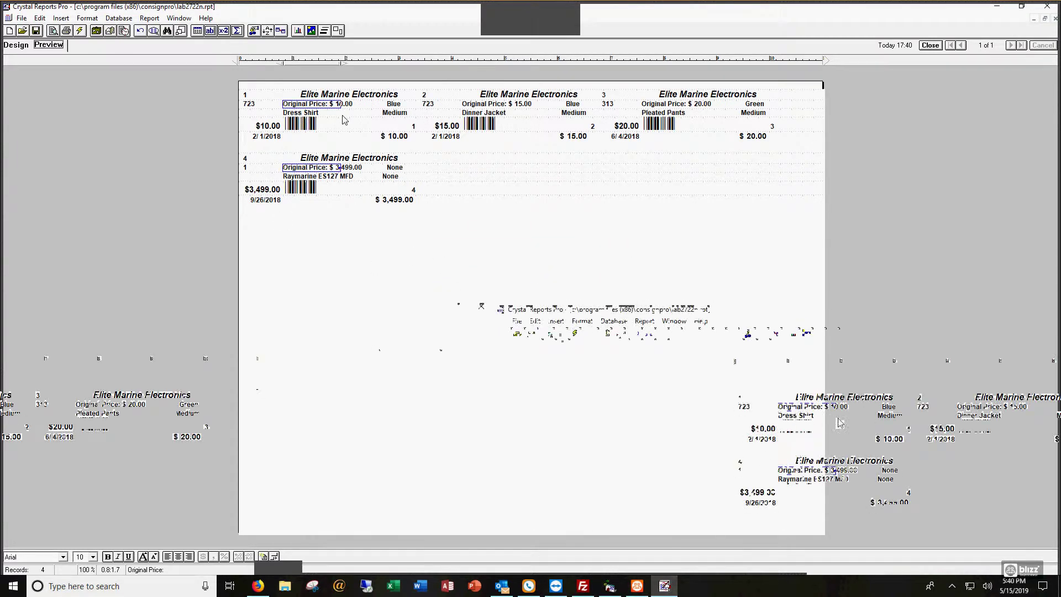
{"action": "left_click", "coordinate": [347, 106]}
{"action": "left_click_drag", "start_coordinate": [347, 106], "coordinate": [387, 103]}
{"action": "left_click", "coordinate": [358, 105]}
{"action": "left_click", "coordinate": [359, 123]}
{"action": "left_click", "coordinate": [428, 106]}
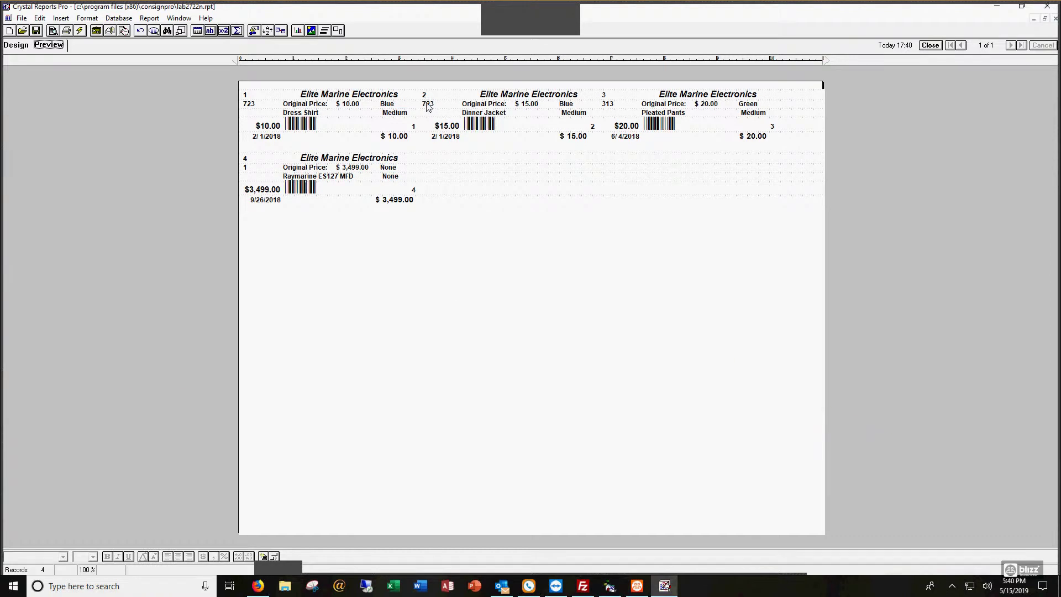
{"action": "left_click", "coordinate": [395, 114]}
{"action": "left_click_drag", "start_coordinate": [395, 114], "coordinate": [392, 113]}
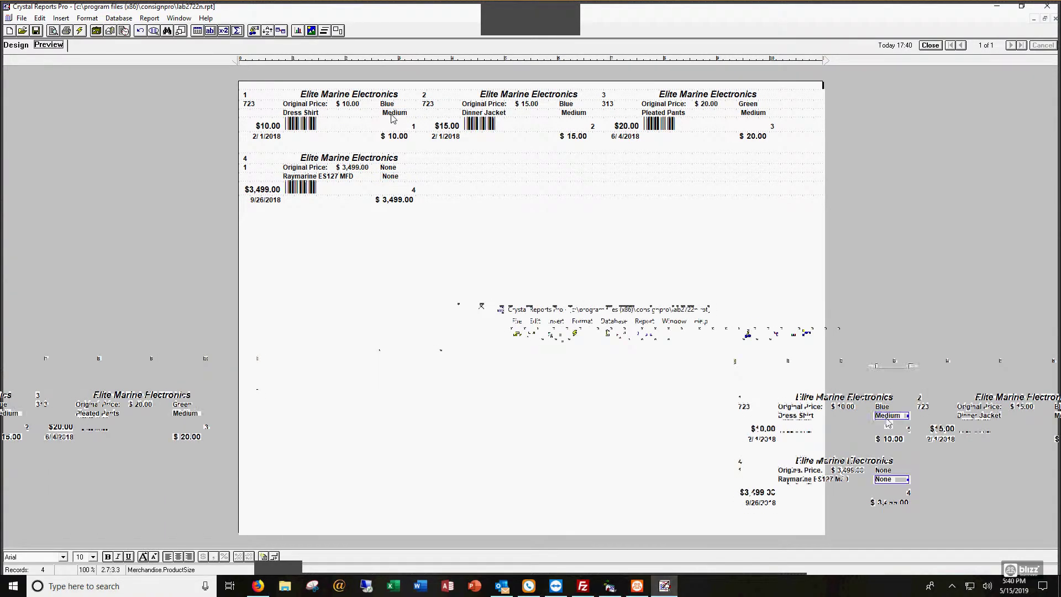
{"action": "left_click", "coordinate": [496, 234]}
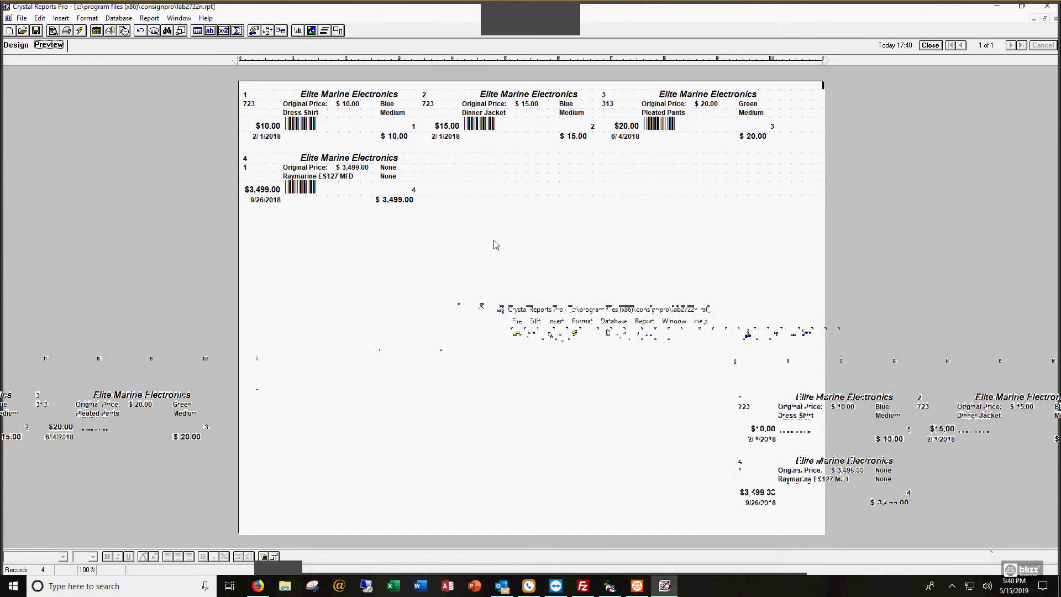
{"action": "left_click", "coordinate": [345, 103]}
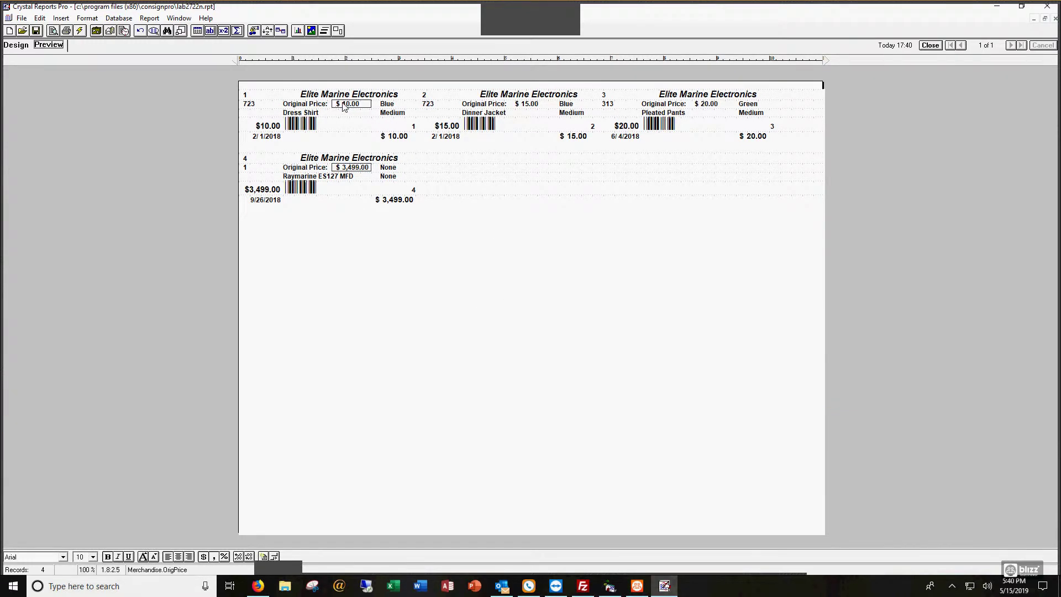
{"action": "left_click", "coordinate": [383, 248]}
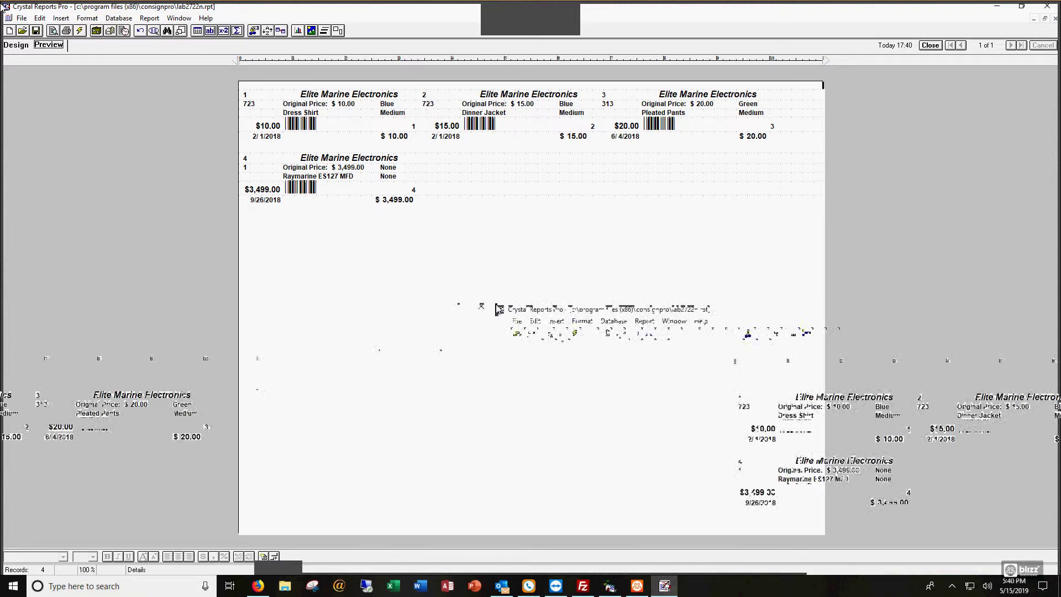
{"action": "left_click", "coordinate": [60, 17]}
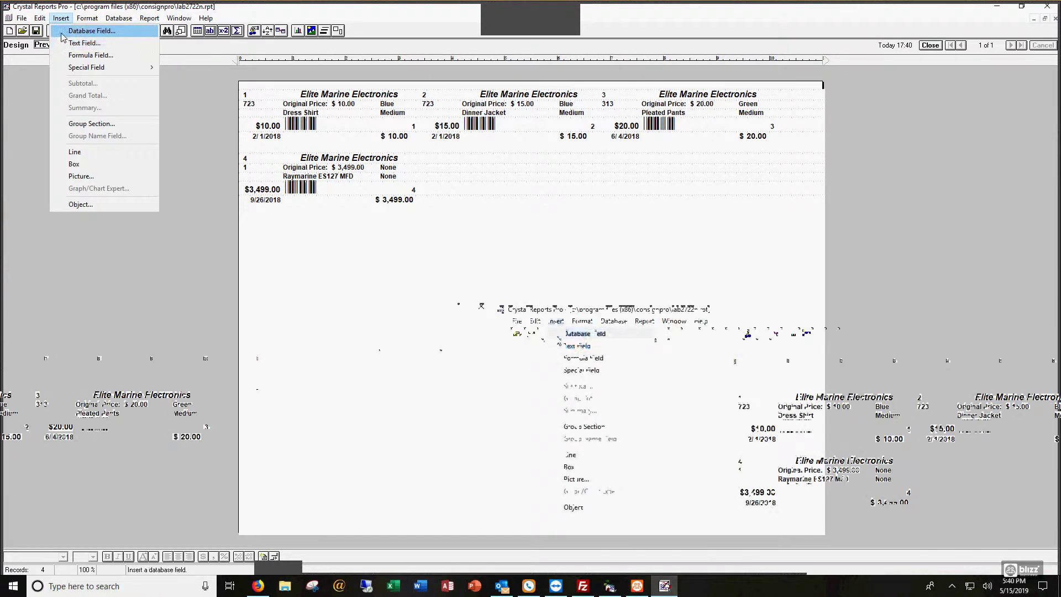
{"action": "left_click", "coordinate": [69, 31]}
{"action": "left_click", "coordinate": [633, 197]}
{"action": "left_click", "coordinate": [634, 197]}
{"action": "left_click", "coordinate": [633, 197]}
{"action": "left_click", "coordinate": [633, 197]}
{"action": "left_click", "coordinate": [633, 197]}
{"action": "left_click", "coordinate": [634, 198]}
{"action": "left_click", "coordinate": [633, 197]}
{"action": "left_click", "coordinate": [633, 197]}
{"action": "left_click", "coordinate": [633, 197]}
{"action": "left_click", "coordinate": [634, 198]}
{"action": "left_click", "coordinate": [633, 198]}
{"action": "left_click", "coordinate": [634, 198]}
{"action": "left_click", "coordinate": [633, 197]}
{"action": "left_click", "coordinate": [633, 197]}
{"action": "left_click", "coordinate": [633, 197]}
{"action": "left_click", "coordinate": [633, 197]}
{"action": "left_click", "coordinate": [633, 197]}
{"action": "left_click", "coordinate": [633, 197]}
{"action": "left_click", "coordinate": [633, 197]}
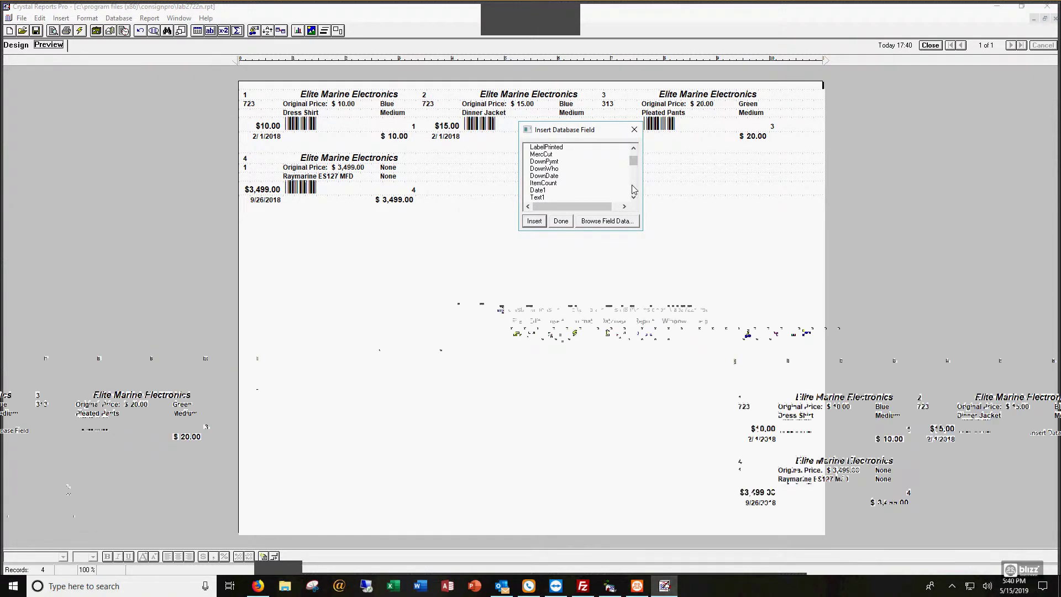
{"action": "left_click", "coordinate": [633, 190]}
{"action": "left_click", "coordinate": [633, 190]}
{"action": "left_click", "coordinate": [633, 189]}
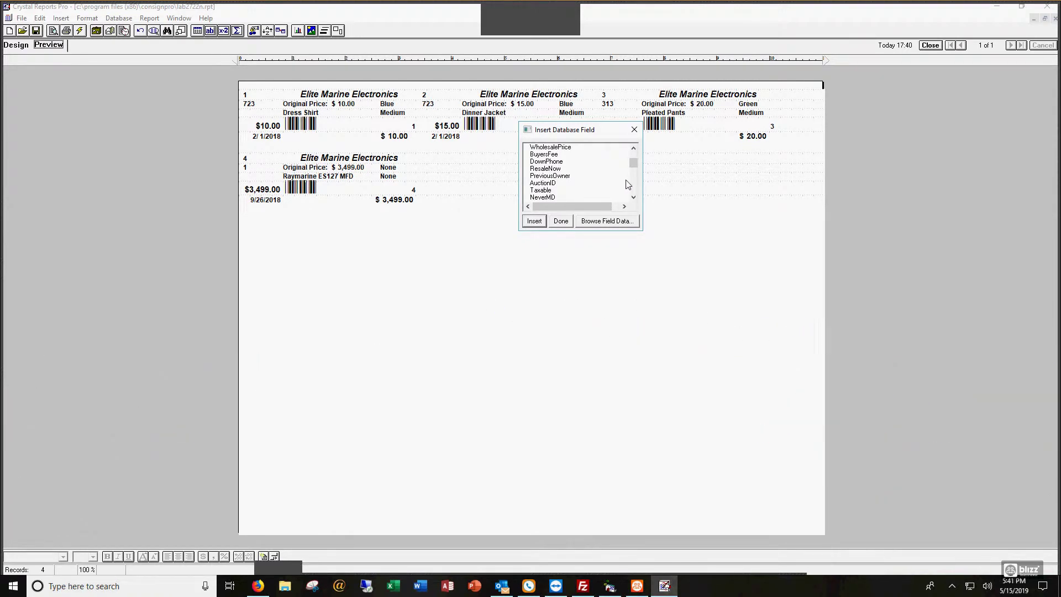
{"action": "left_click", "coordinate": [560, 221]}
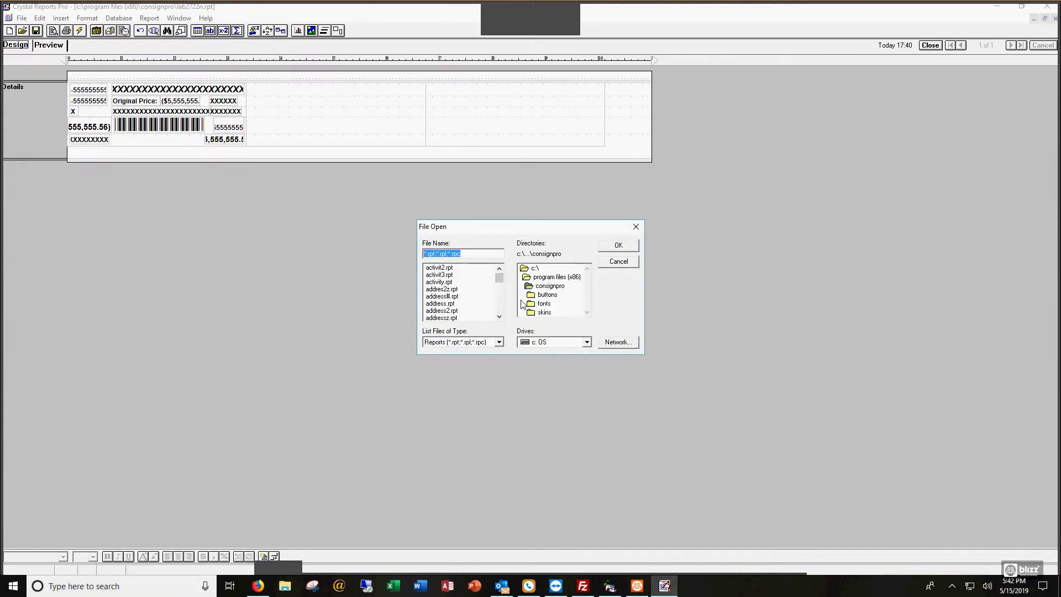
Scroll the File Open list and open contract.rpt in design view
{"action": "scroll", "coordinate": [499, 307], "scroll_direction": "down", "scroll_amount": 5}
{"action": "scroll", "coordinate": [499, 307], "scroll_direction": "down", "scroll_amount": 4}
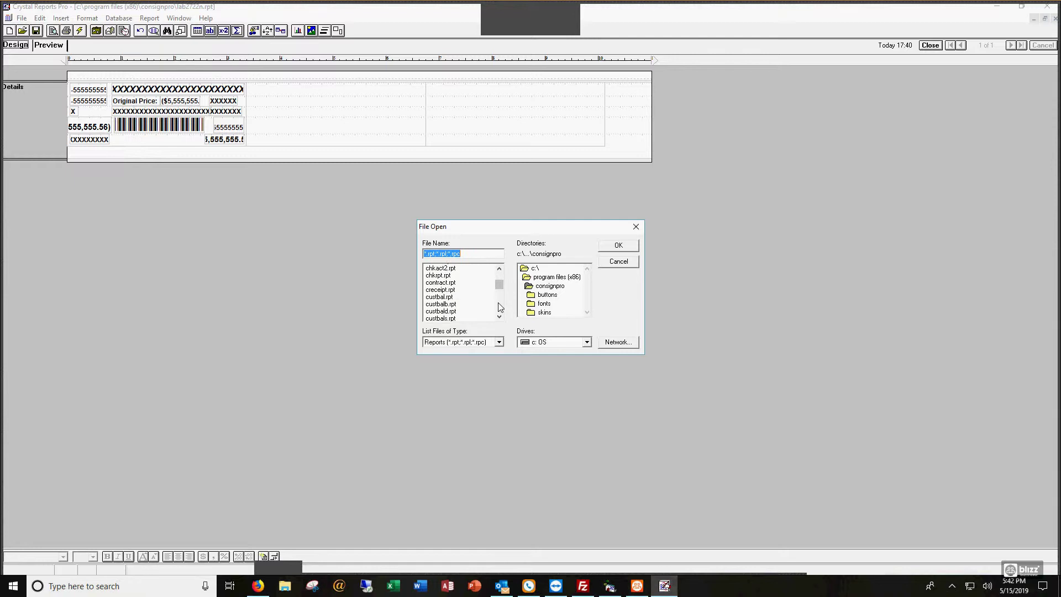
{"action": "double_click", "coordinate": [440, 282]}
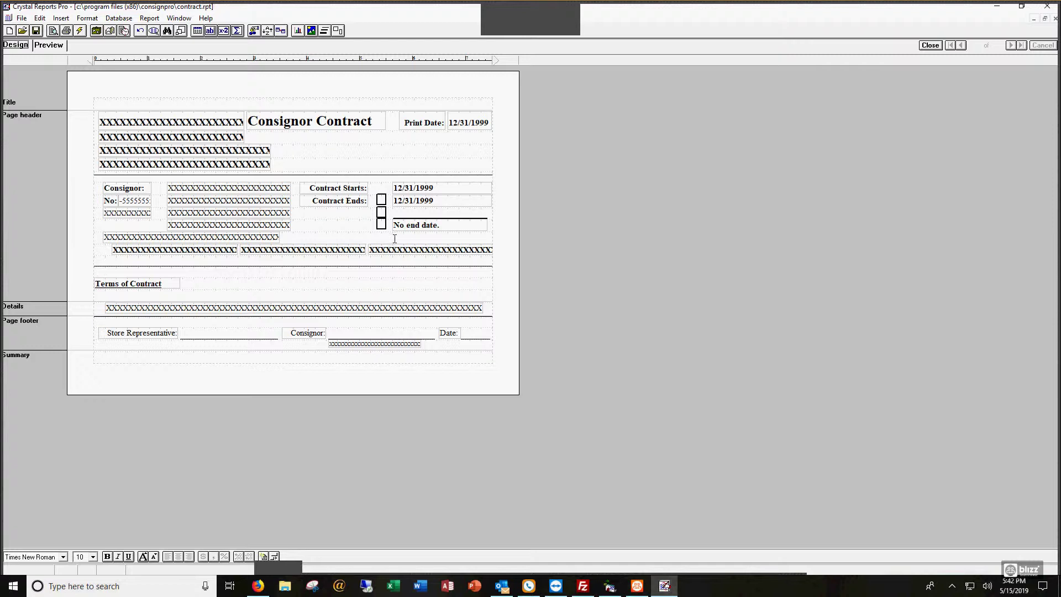
Delete the Contract Ends: label, its small box and the 12/31/1999 end-date field
{"action": "left_click", "coordinate": [338, 202]}
{"action": "key", "text": "Delete"}
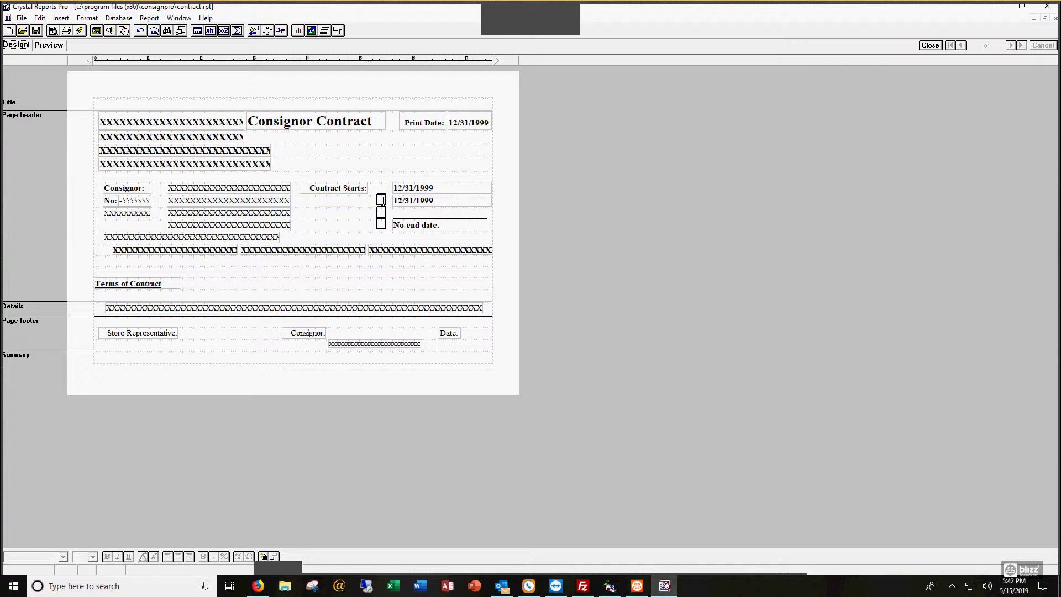
{"action": "left_click", "coordinate": [381, 200]}
{"action": "key", "text": "Delete"}
{"action": "left_click", "coordinate": [409, 206]}
{"action": "key", "text": "Delete"}
Delete the checkboxes, the No end date. text and its line; glance at the Insert menu
{"action": "left_click", "coordinate": [382, 212]}
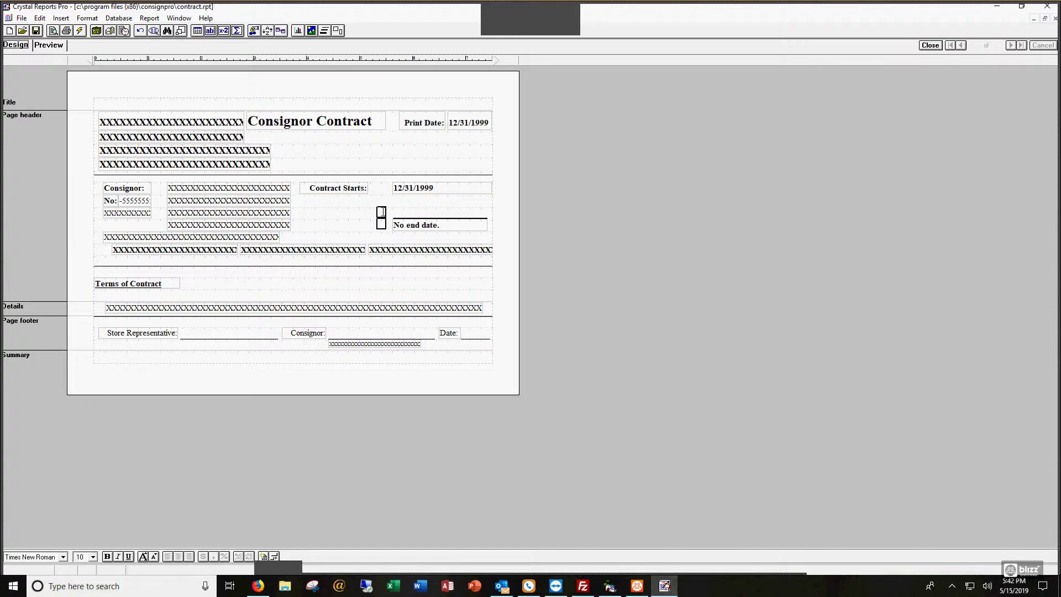
{"action": "left_click", "coordinate": [382, 223]}
{"action": "key", "text": "Delete"}
{"action": "key", "text": "Delete"}
{"action": "left_click", "coordinate": [416, 227]}
{"action": "key", "text": "Delete"}
{"action": "left_click", "coordinate": [418, 219]}
{"action": "key", "text": "Delete"}
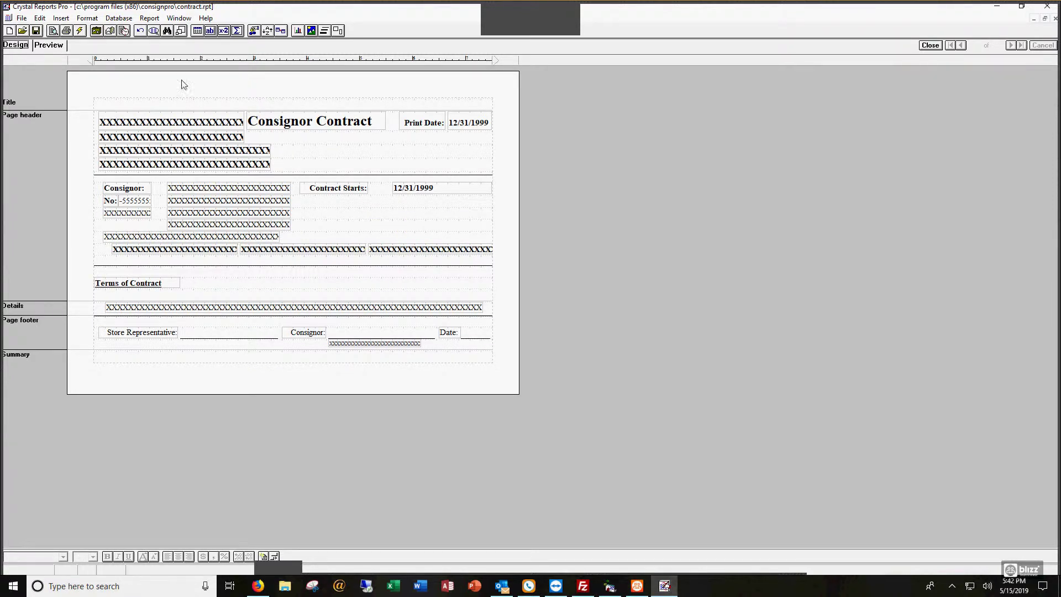
{"action": "left_click", "coordinate": [61, 19]}
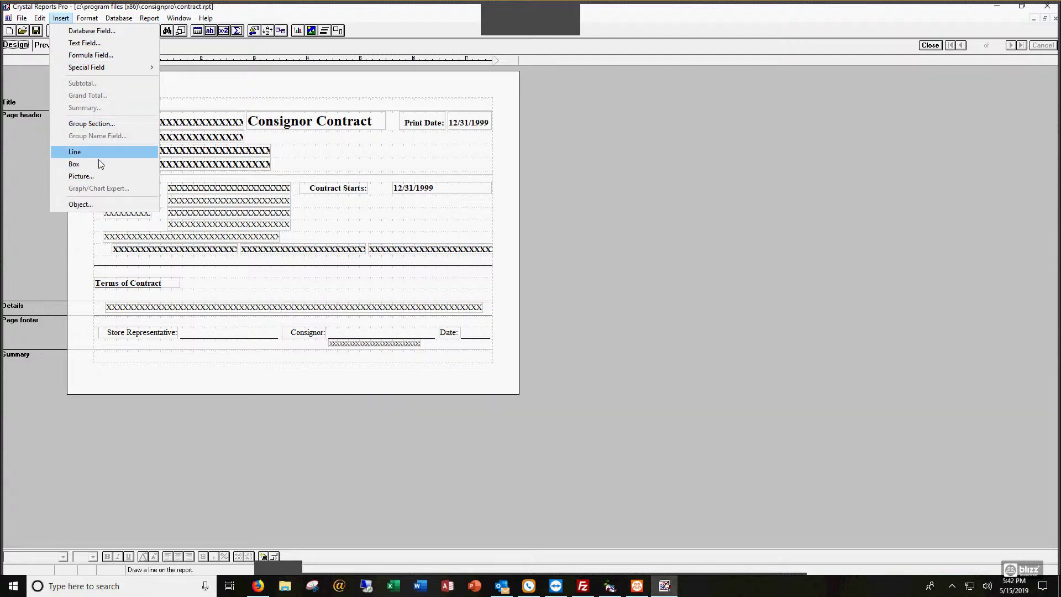
{"action": "left_click", "coordinate": [362, 154]}
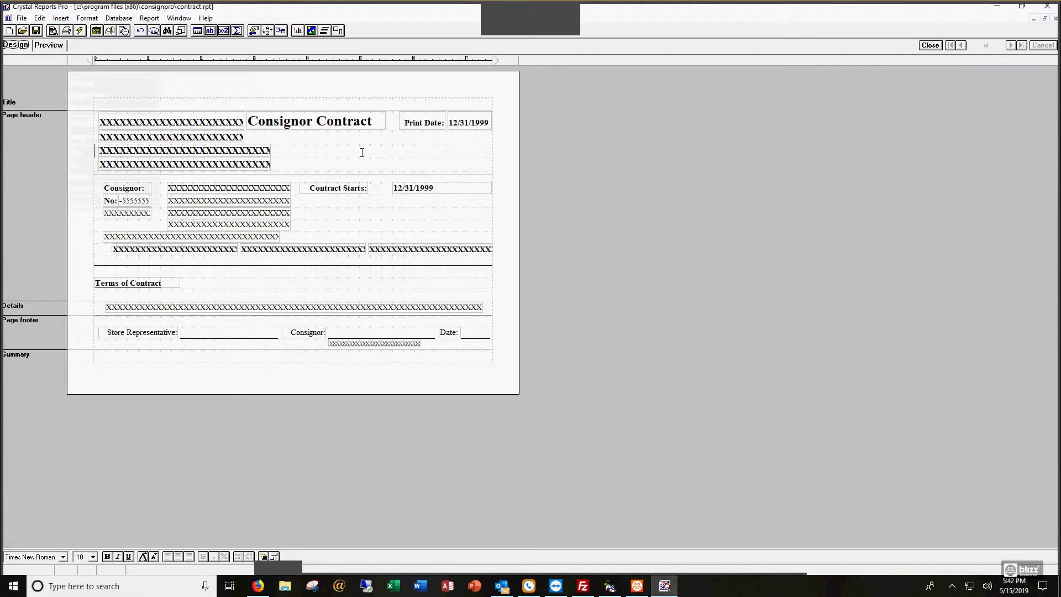
Preview contract.rpt with live data after accepting Verify Database, and select the Terms body text
{"action": "left_click", "coordinate": [48, 45]}
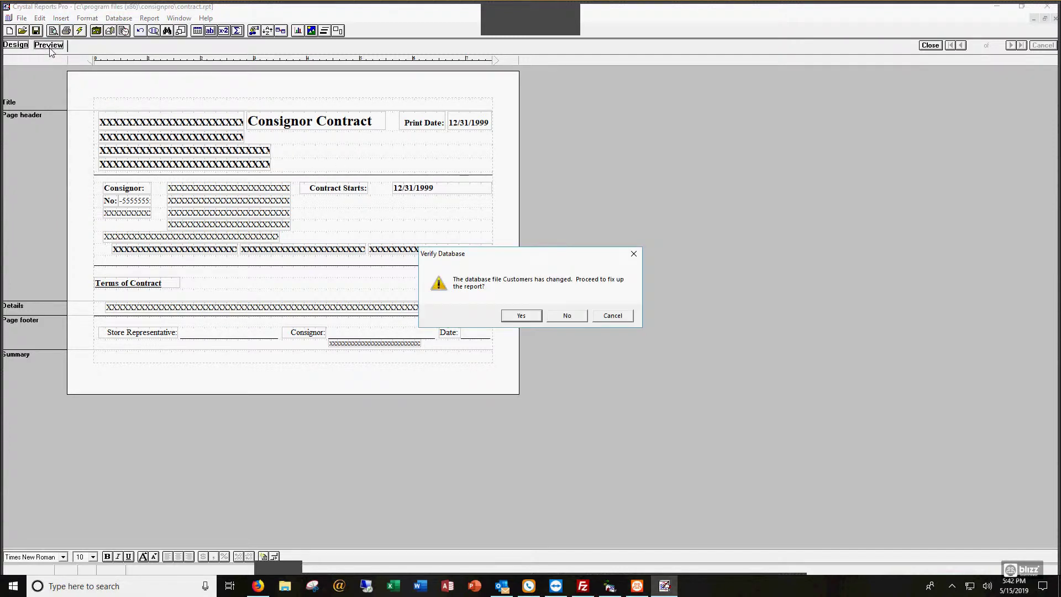
{"action": "left_click", "coordinate": [521, 315]}
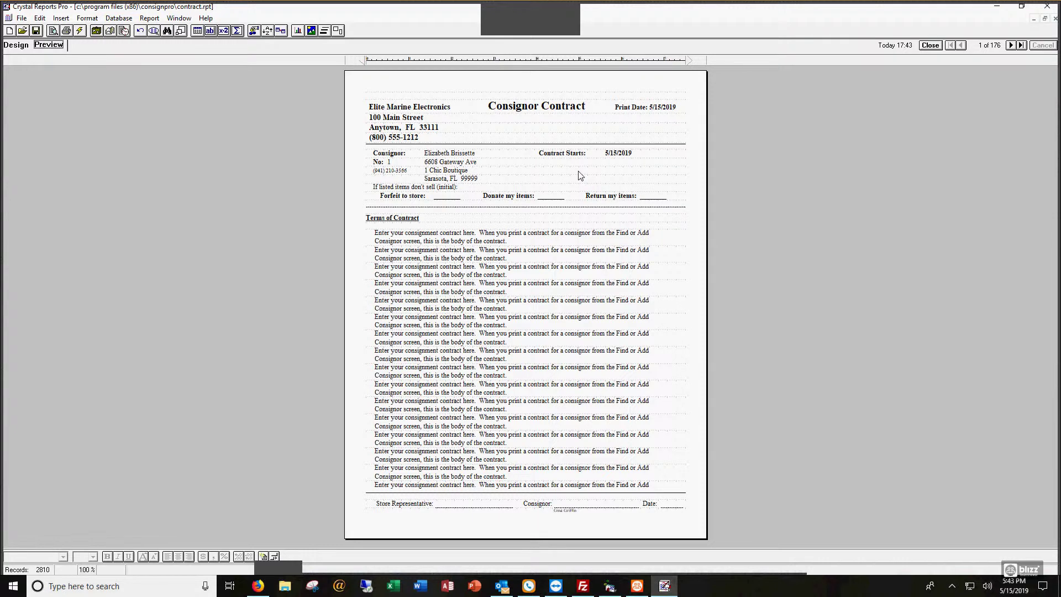
{"action": "left_click", "coordinate": [558, 276]}
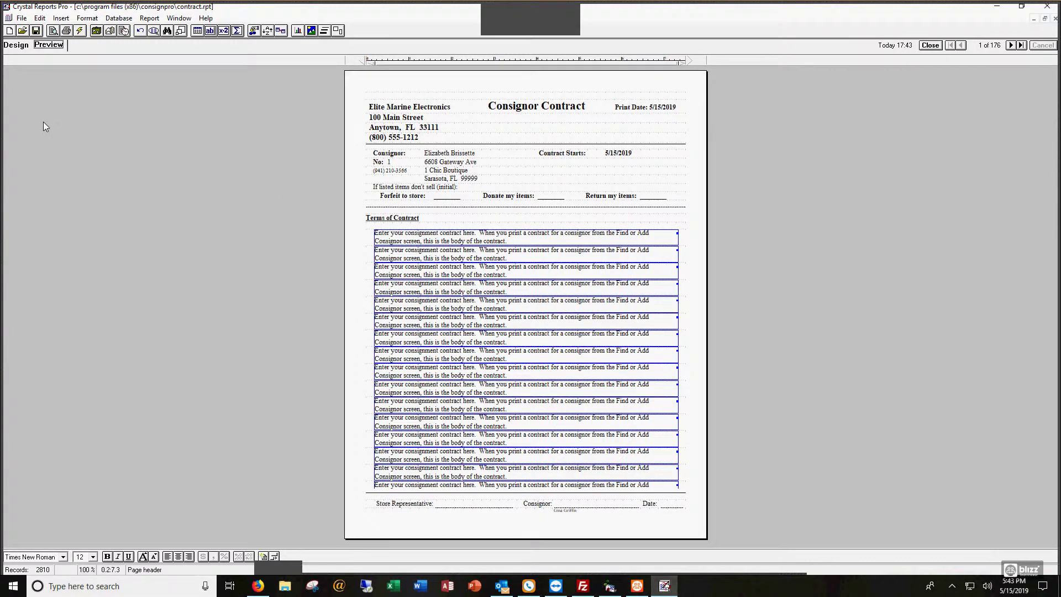
In design view, set the Terms of Contract body field to 11 point and stretch it wider
{"action": "left_click", "coordinate": [15, 45]}
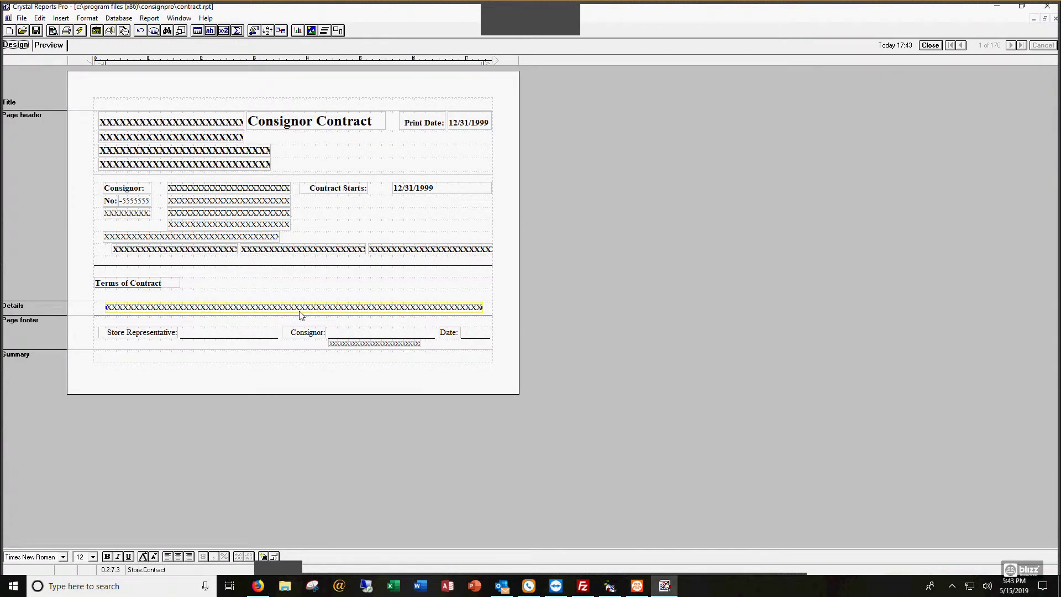
{"action": "left_click_drag", "start_coordinate": [299, 311], "coordinate": [295, 311]}
{"action": "left_click_drag", "start_coordinate": [478, 307], "coordinate": [486, 308]}
{"action": "right_click", "coordinate": [470, 307]}
{"action": "left_click", "coordinate": [489, 316]}
{"action": "scroll", "coordinate": [616, 219], "scroll_direction": "up", "scroll_amount": 2}
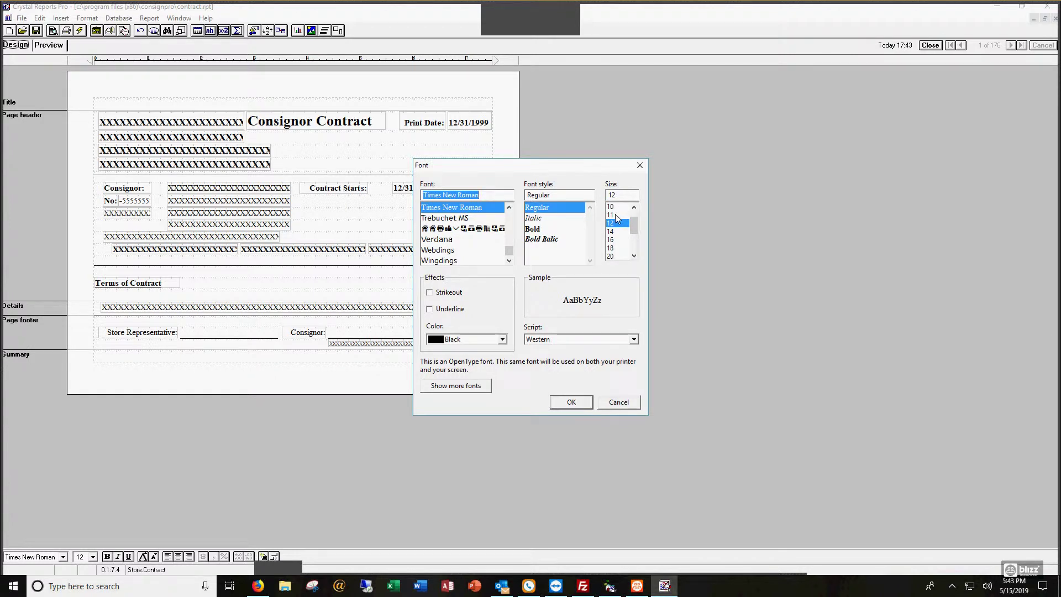
{"action": "left_click", "coordinate": [614, 214]}
{"action": "left_click", "coordinate": [568, 401]}
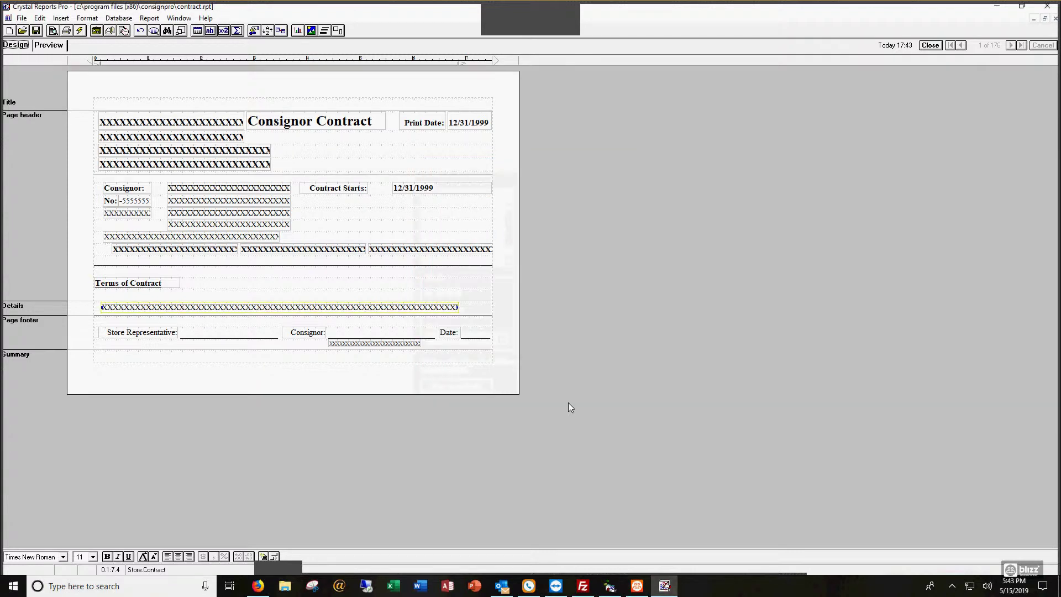
{"action": "left_click_drag", "start_coordinate": [458, 307], "coordinate": [486, 307]}
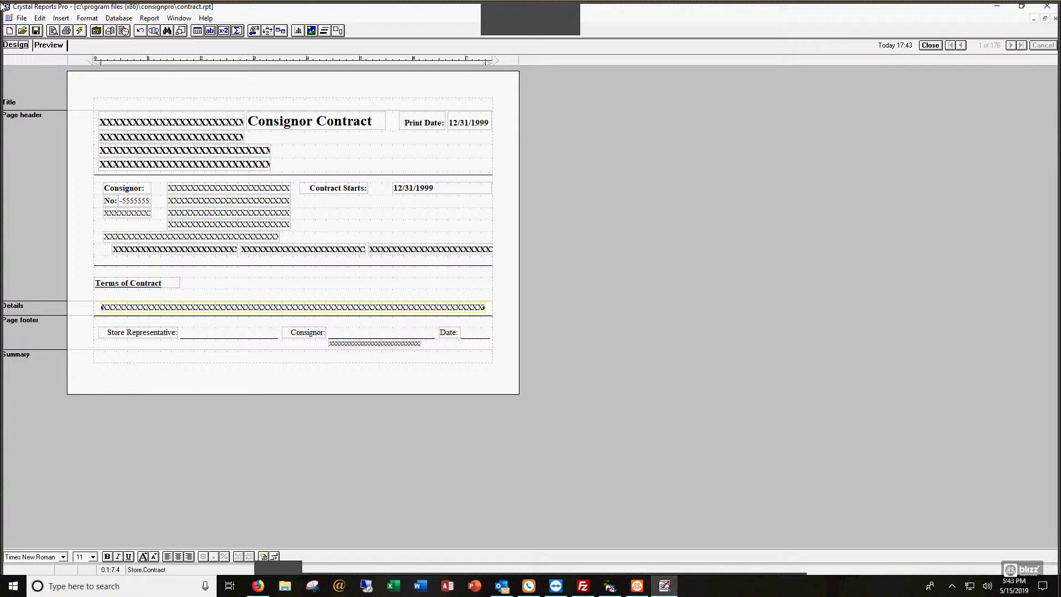
Change the Details body field's font size to 10 point
{"action": "right_click", "coordinate": [452, 308]}
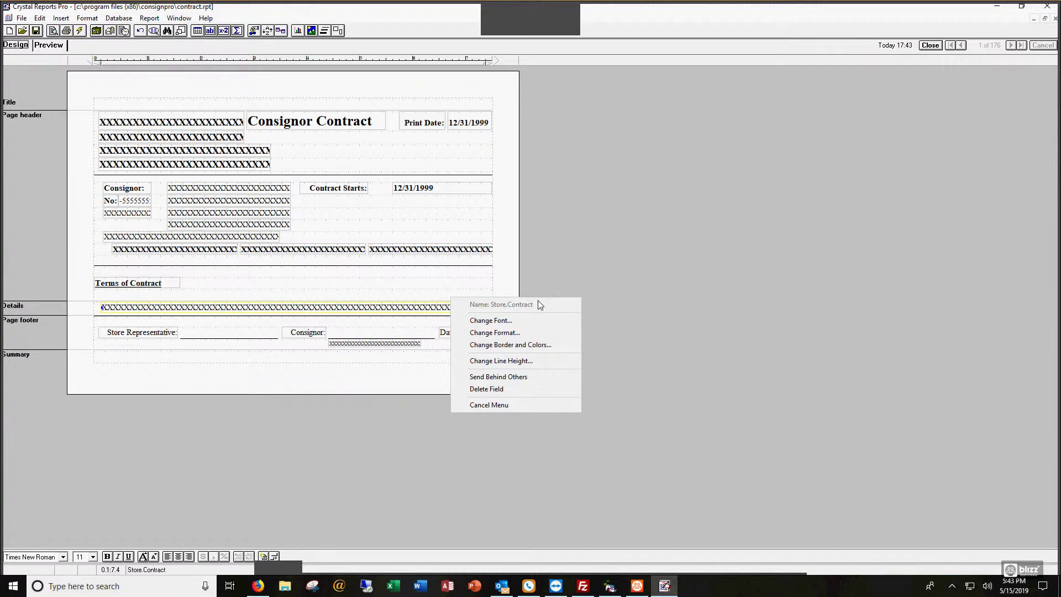
{"action": "left_click", "coordinate": [516, 320]}
{"action": "scroll", "coordinate": [618, 232], "scroll_direction": "up", "scroll_amount": 1}
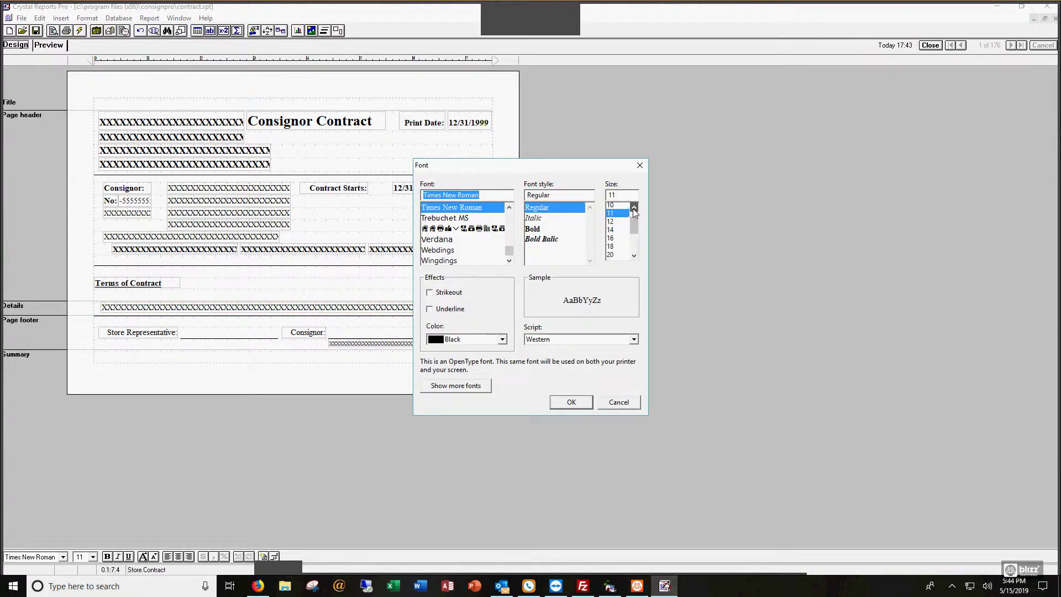
{"action": "left_click", "coordinate": [611, 214]}
{"action": "left_click", "coordinate": [570, 402]}
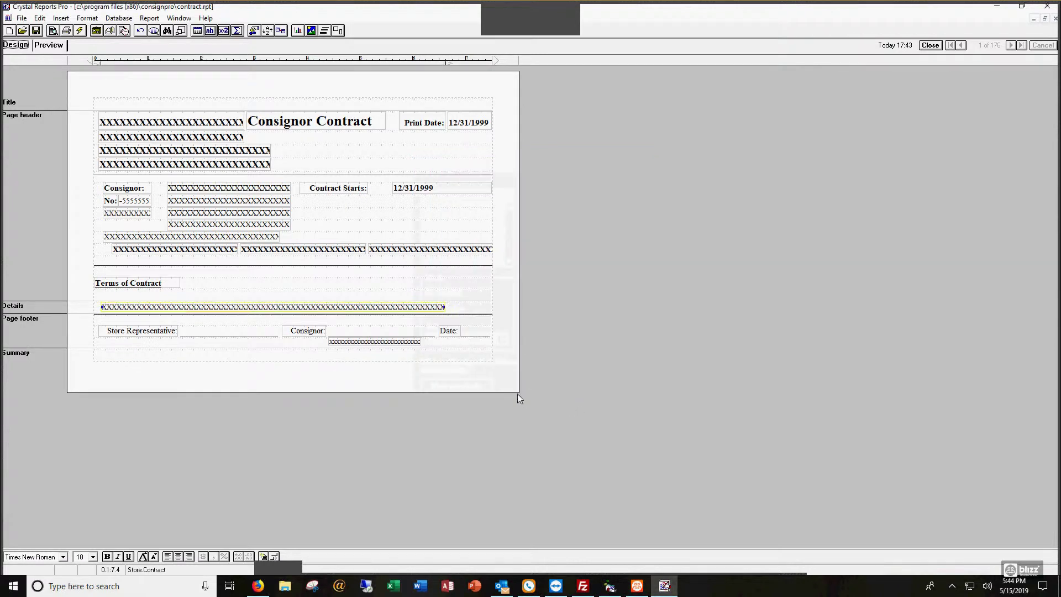
Move the Details body field to the left margin and widen it to the right margin
{"action": "left_click_drag", "start_coordinate": [445, 307], "coordinate": [484, 311]}
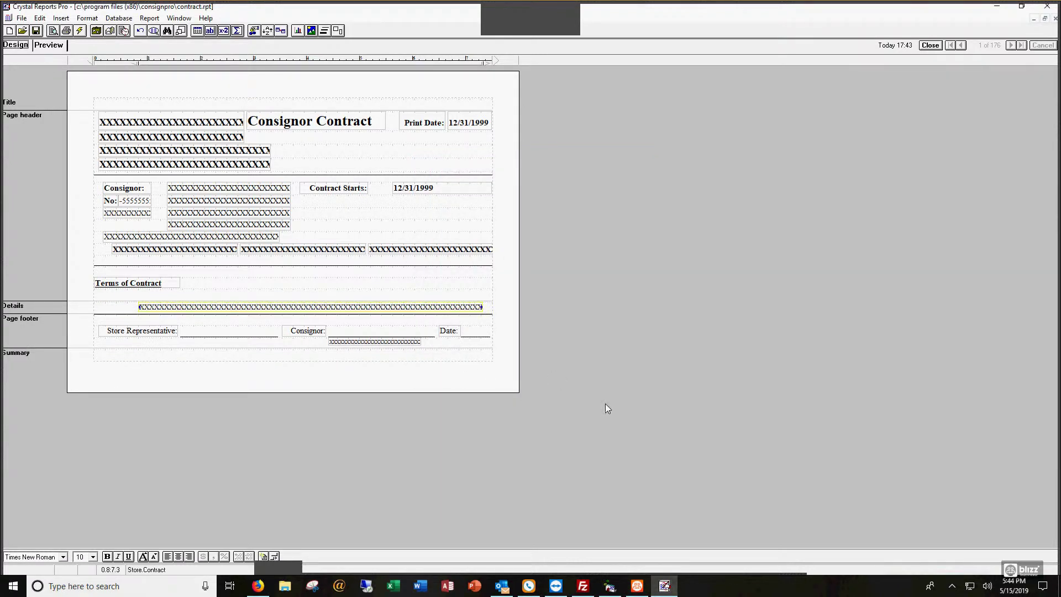
{"action": "left_click_drag", "start_coordinate": [238, 309], "coordinate": [197, 309]}
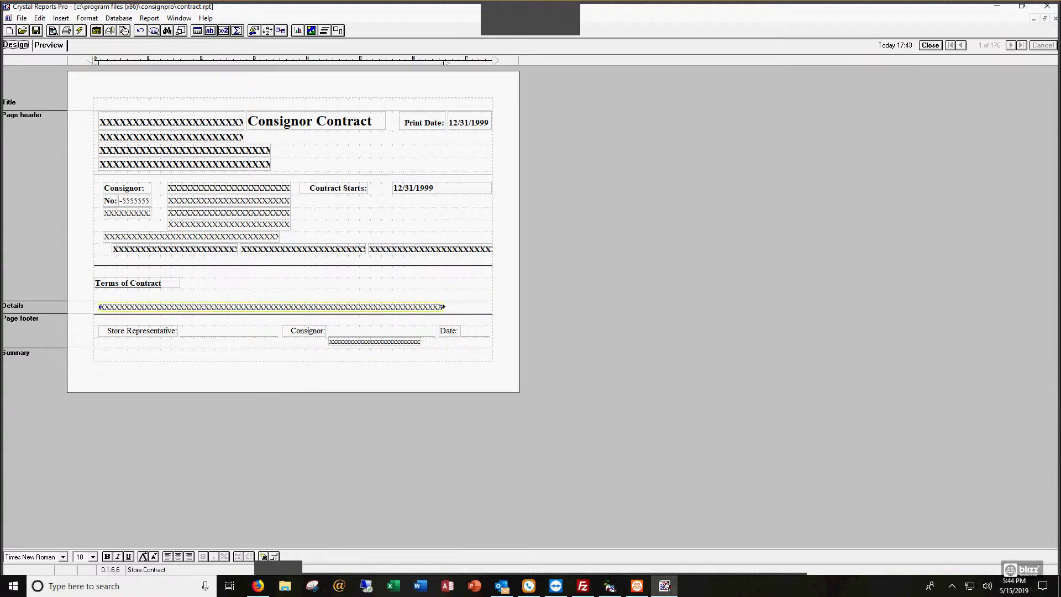
{"action": "left_click_drag", "start_coordinate": [456, 307], "coordinate": [484, 307]}
{"action": "left_click", "coordinate": [604, 346]}
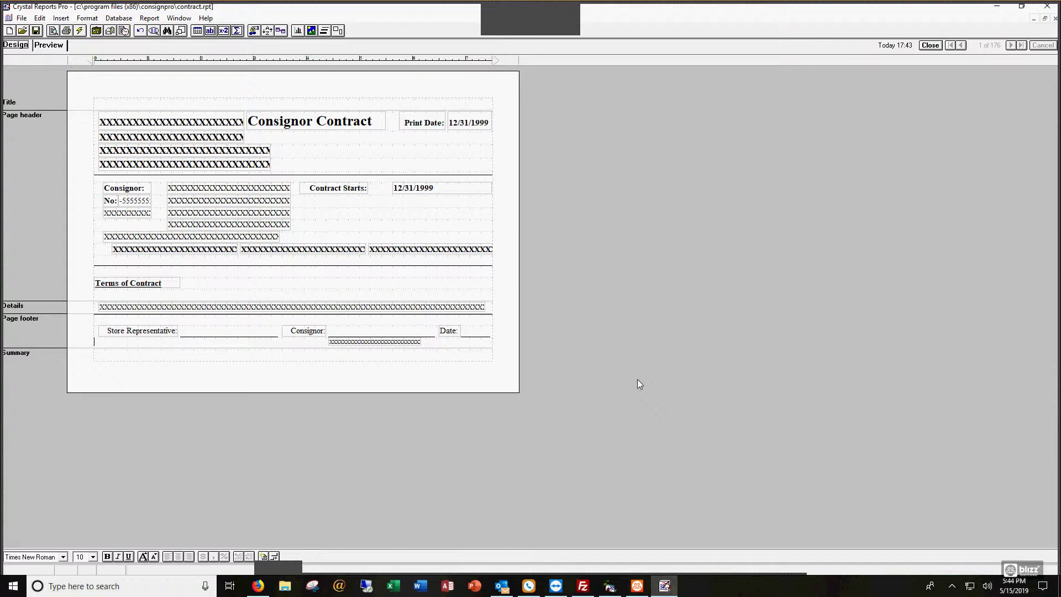
Edit the Terms of Contract heading text to read 'What your agree to:'
{"action": "left_click", "coordinate": [132, 285]}
{"action": "right_click", "coordinate": [133, 278]}
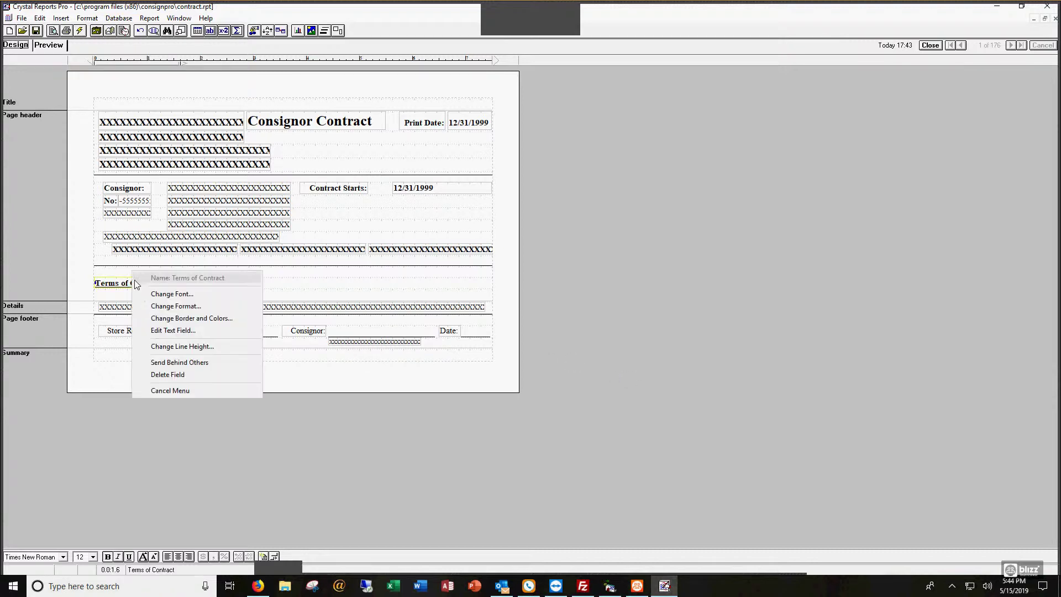
{"action": "left_click", "coordinate": [164, 330]}
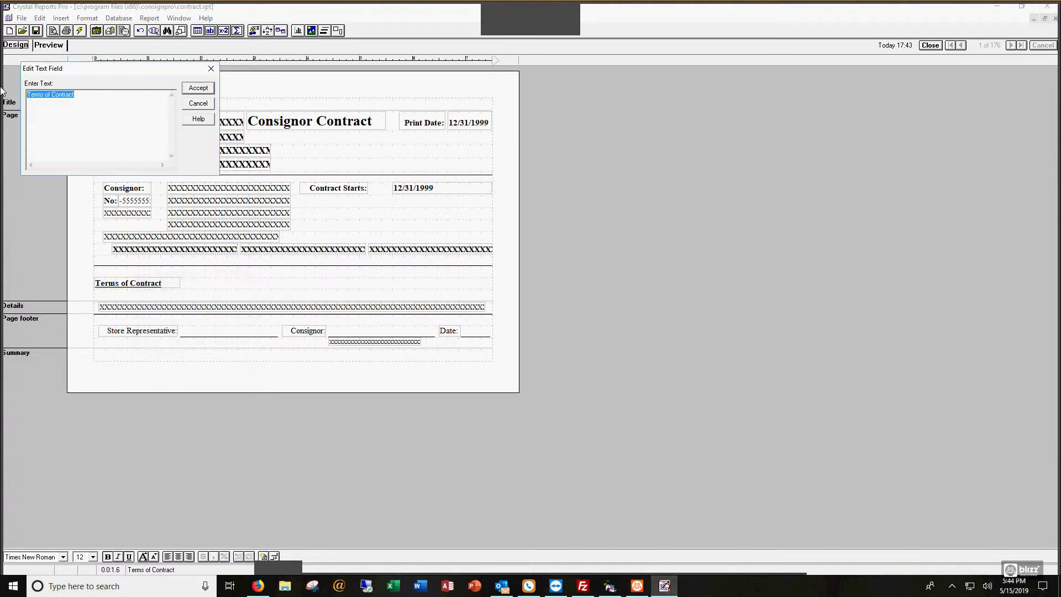
{"action": "type", "text": "What your agree to:"}
{"action": "left_click", "coordinate": [194, 89]}
{"action": "left_click", "coordinate": [259, 292]}
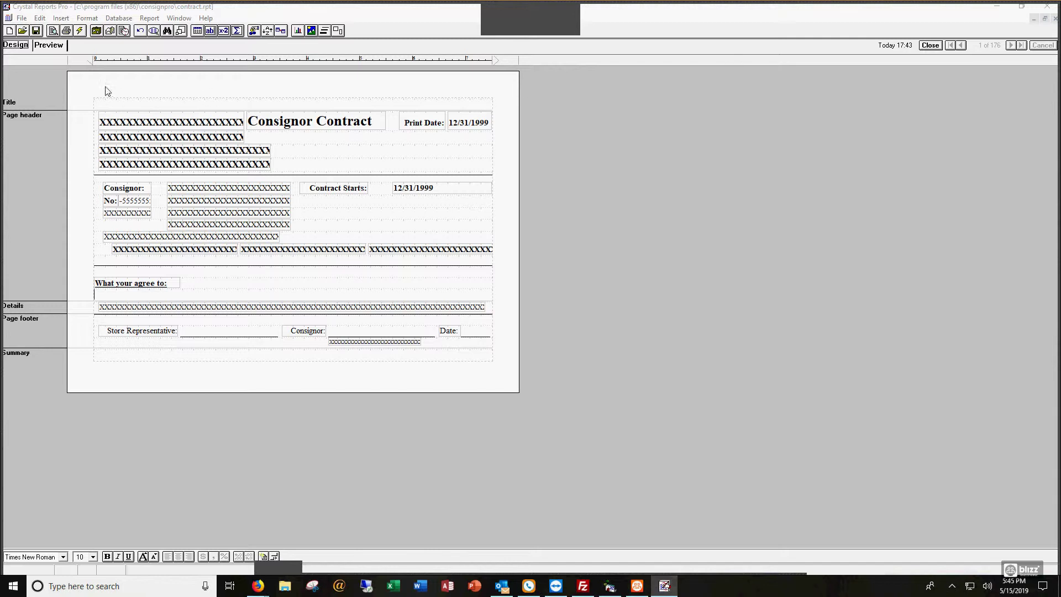
Close contract.rpt without saving its changes
{"action": "left_click", "coordinate": [930, 46]}
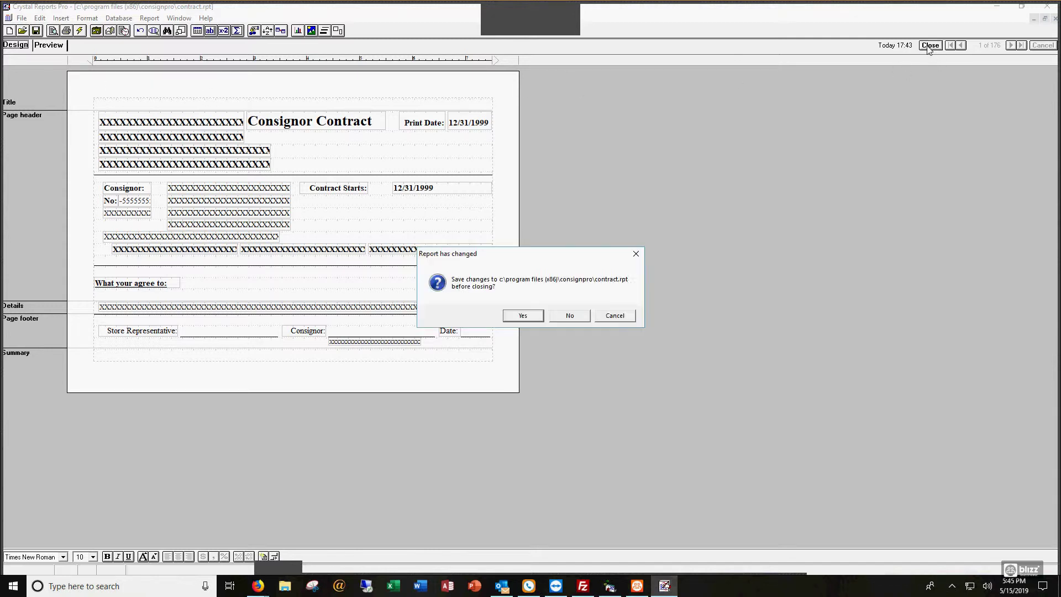
{"action": "left_click", "coordinate": [566, 316]}
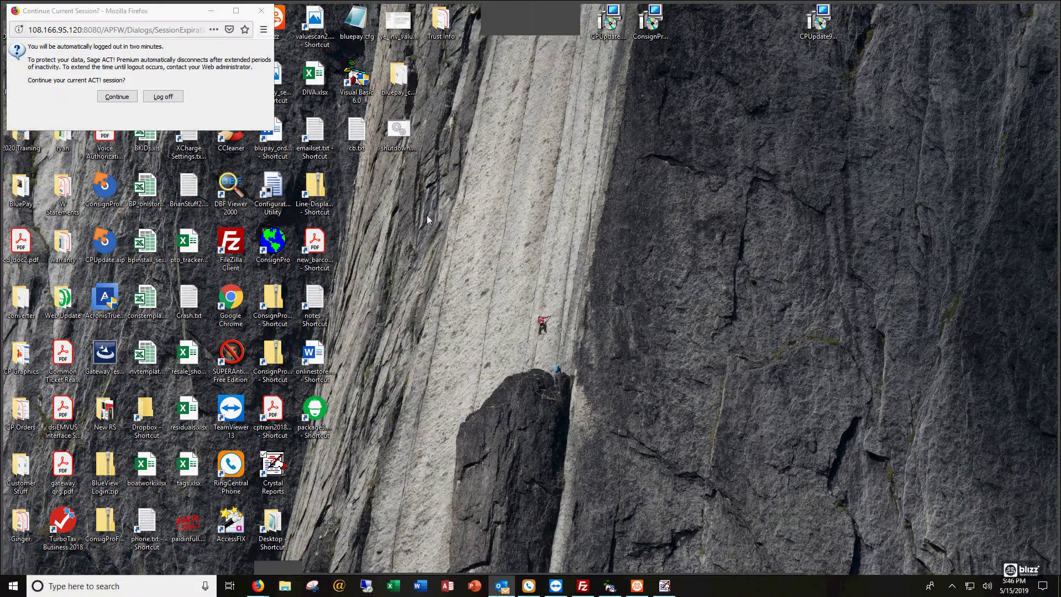
From the ConsignPro support page, open the Crystal Read-Me guide crystalhow.pdf in a new tab
{"action": "mouse_move", "coordinate": [258, 585]}
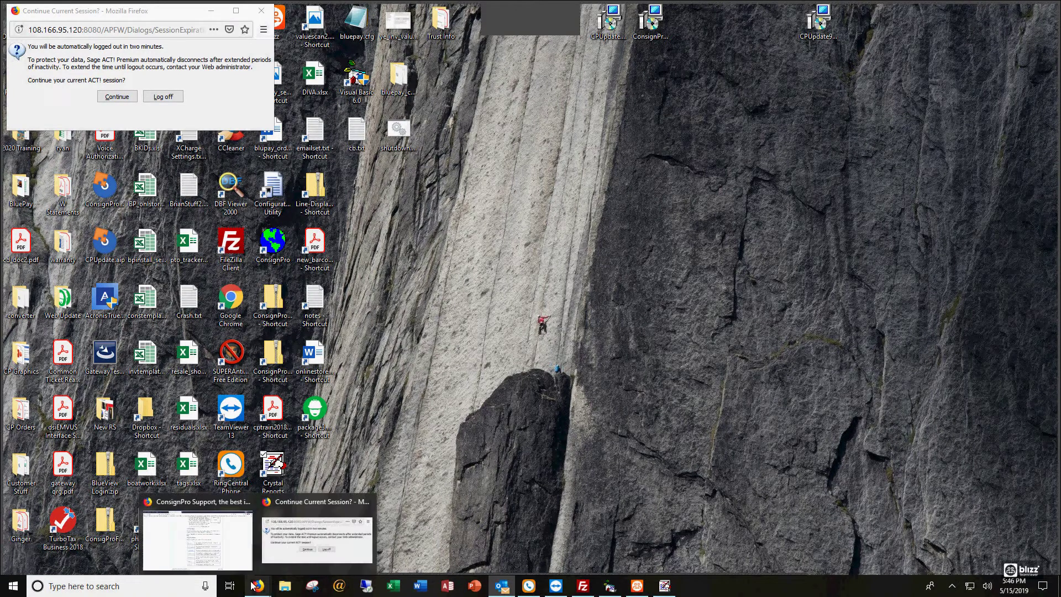
{"action": "left_click", "coordinate": [201, 538]}
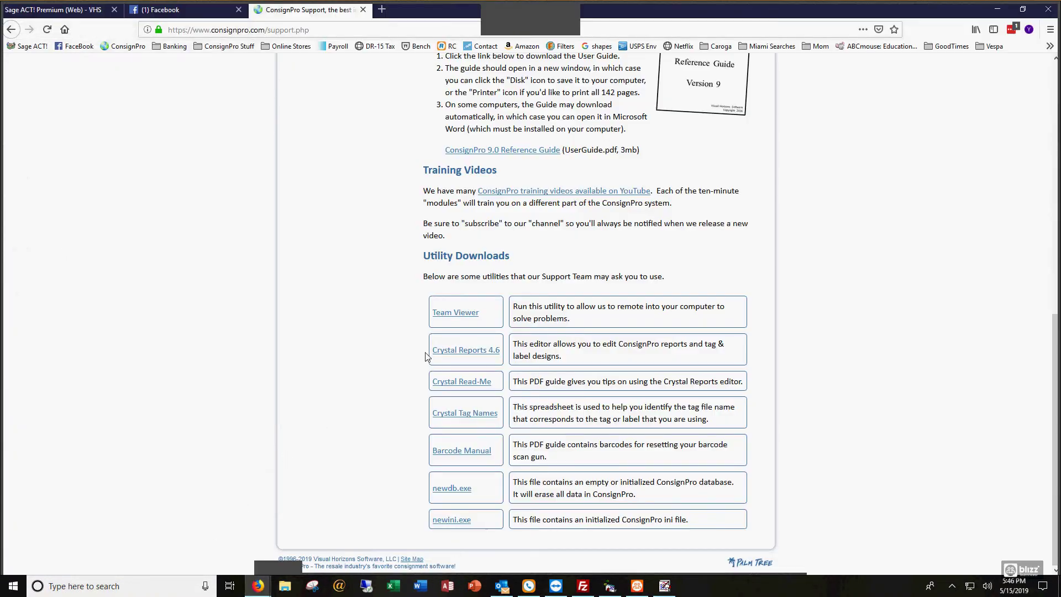
{"action": "left_click", "coordinate": [451, 384]}
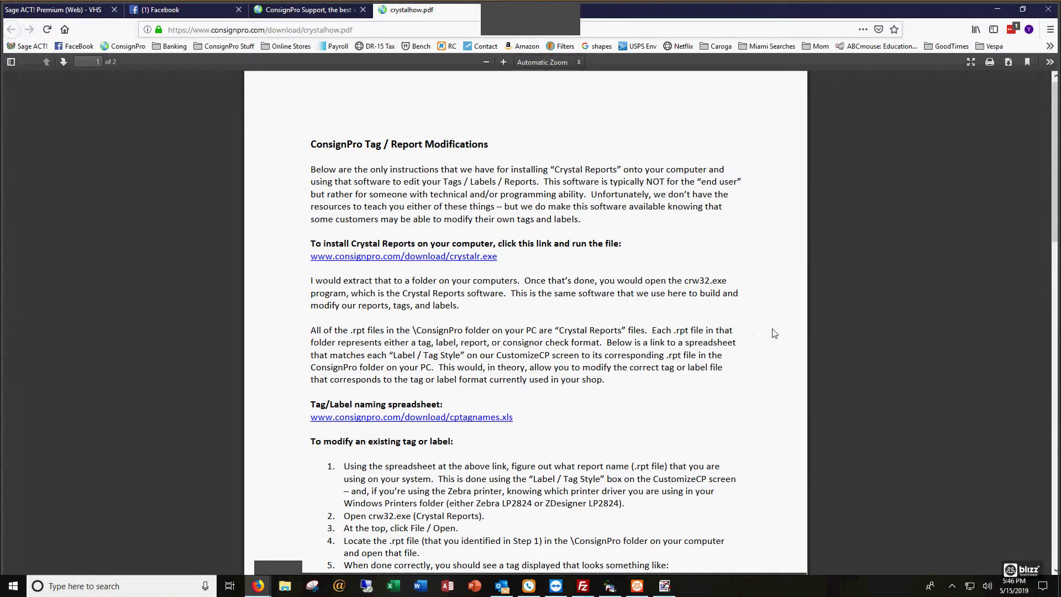
{"action": "mouse_move", "coordinate": [1055, 172]}
{"action": "left_mouse_down"}
{"action": "mouse_move", "coordinate": [1056, 477]}
{"action": "mouse_move", "coordinate": [1056, 193]}
{"action": "left_mouse_up"}
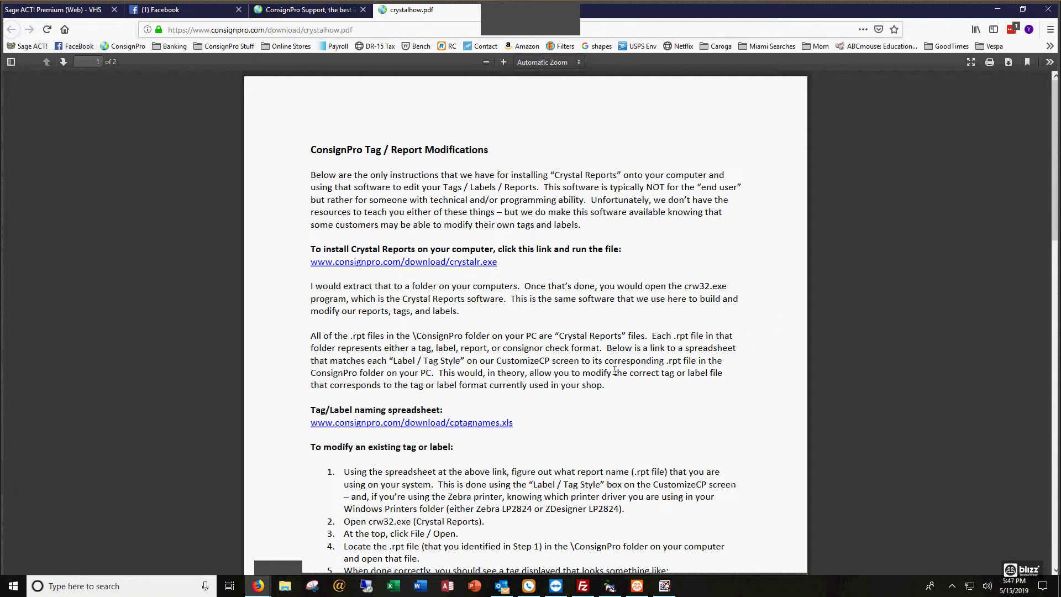
Download the Crystal Tag Names spreadsheet cptagnames.xls and open it in Microsoft Excel
{"action": "left_click", "coordinate": [310, 12]}
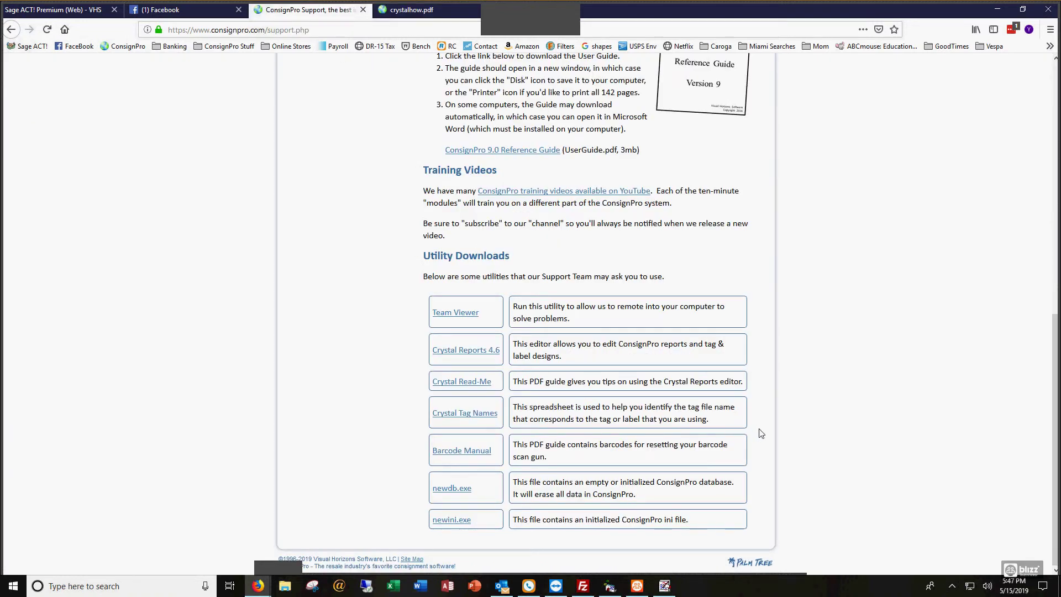
{"action": "left_click", "coordinate": [464, 414]}
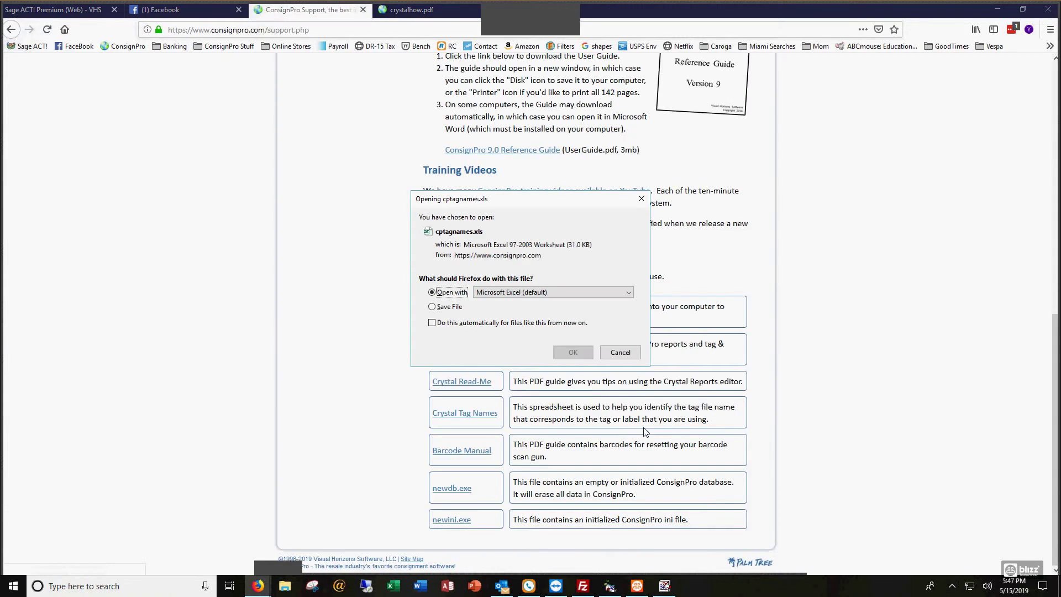
{"action": "left_click", "coordinate": [572, 352]}
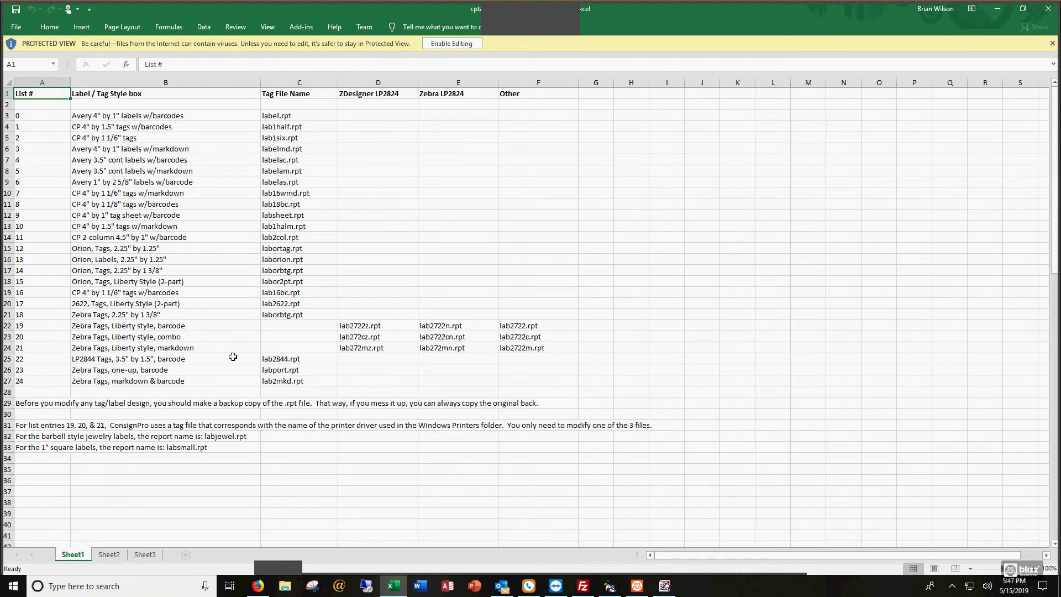
Compare row 22's lab2722z.rpt, lab2722n.rpt and lab2722.rpt against the ZDesigner and Zebra LP2824 columns
{"action": "left_click", "coordinate": [105, 325]}
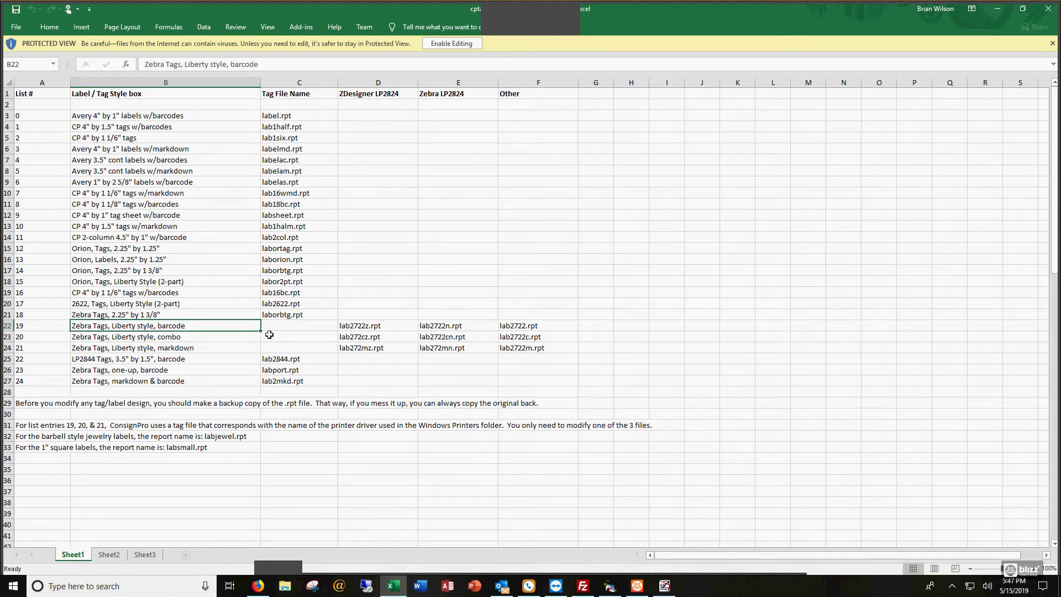
{"action": "left_click", "coordinate": [362, 325]}
{"action": "left_click", "coordinate": [433, 325]}
{"action": "left_click", "coordinate": [510, 327]}
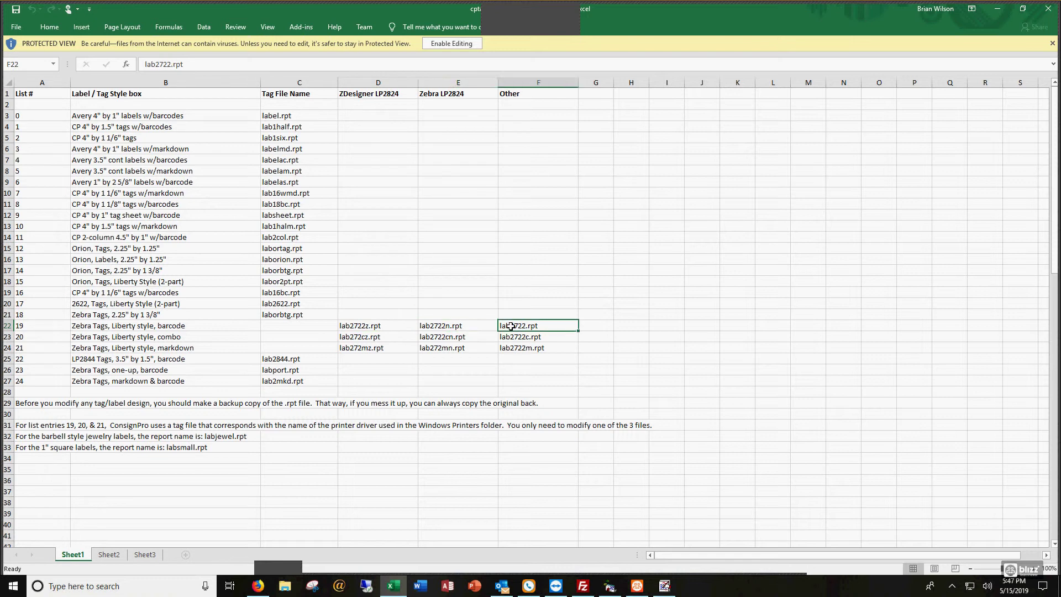
{"action": "left_click", "coordinate": [367, 94]}
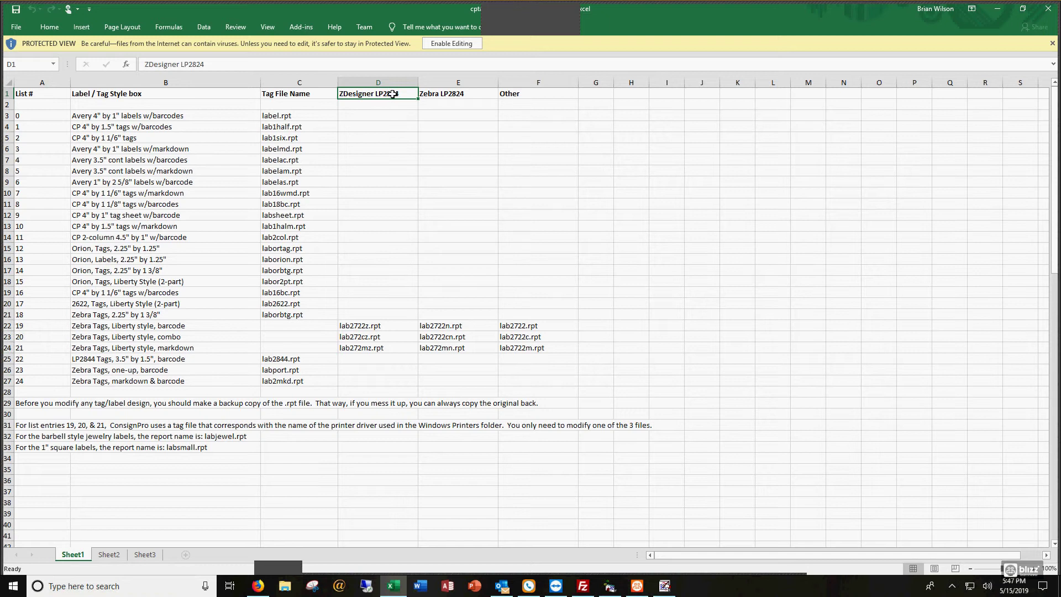
{"action": "left_click", "coordinate": [440, 94]}
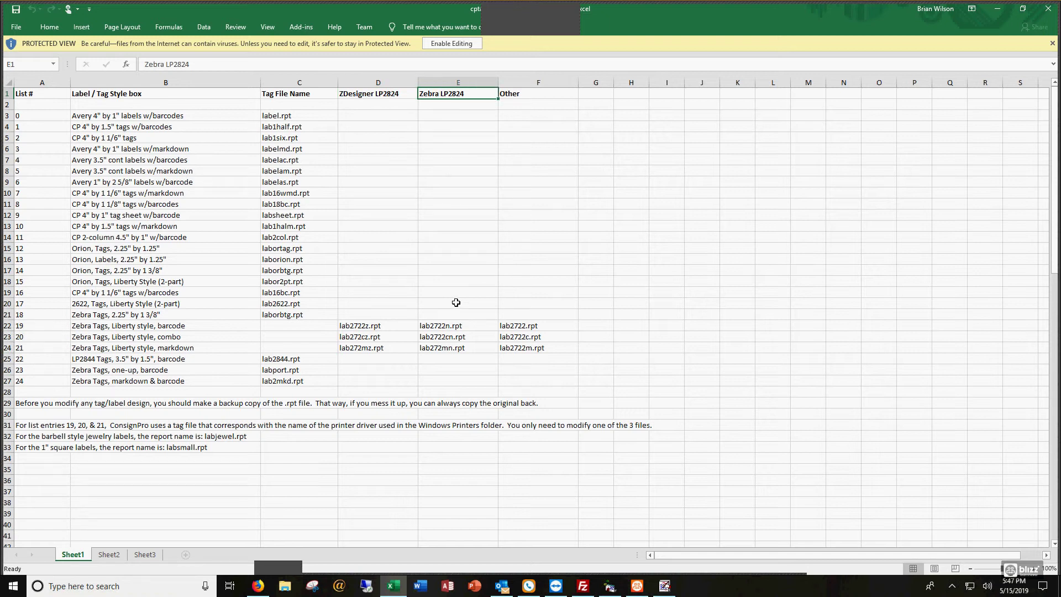
{"action": "left_click", "coordinate": [356, 326]}
{"action": "left_click", "coordinate": [444, 326]}
{"action": "left_click", "coordinate": [364, 324]}
{"action": "left_click", "coordinate": [438, 327]}
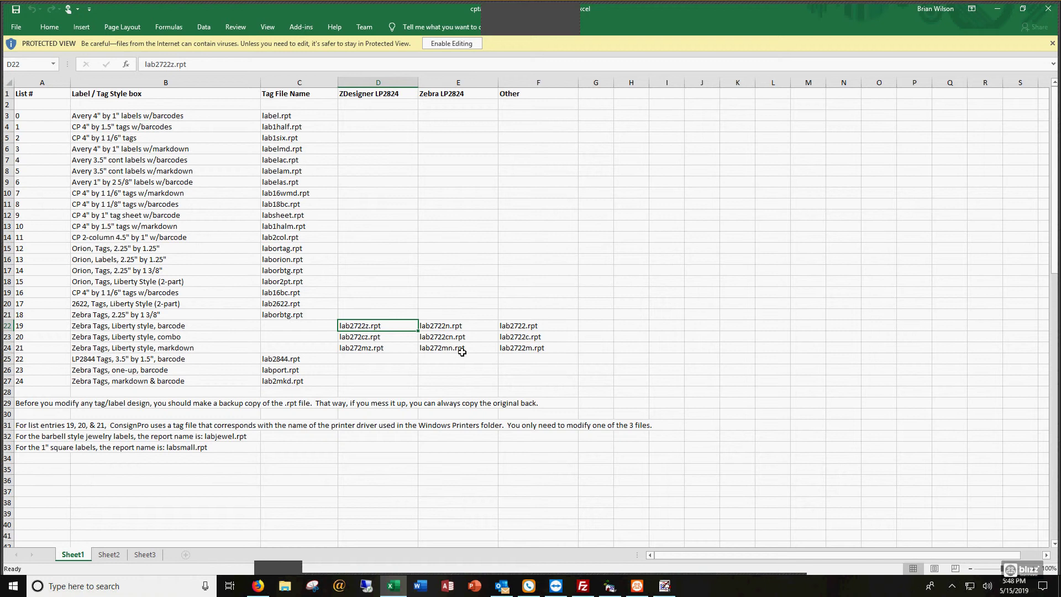
{"action": "left_click", "coordinate": [1048, 9]}
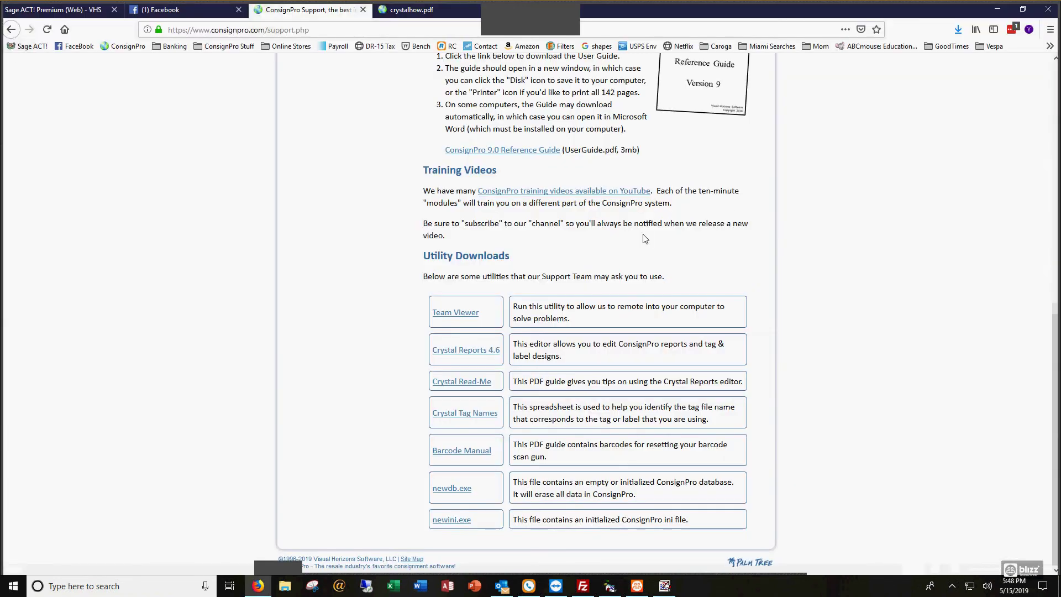